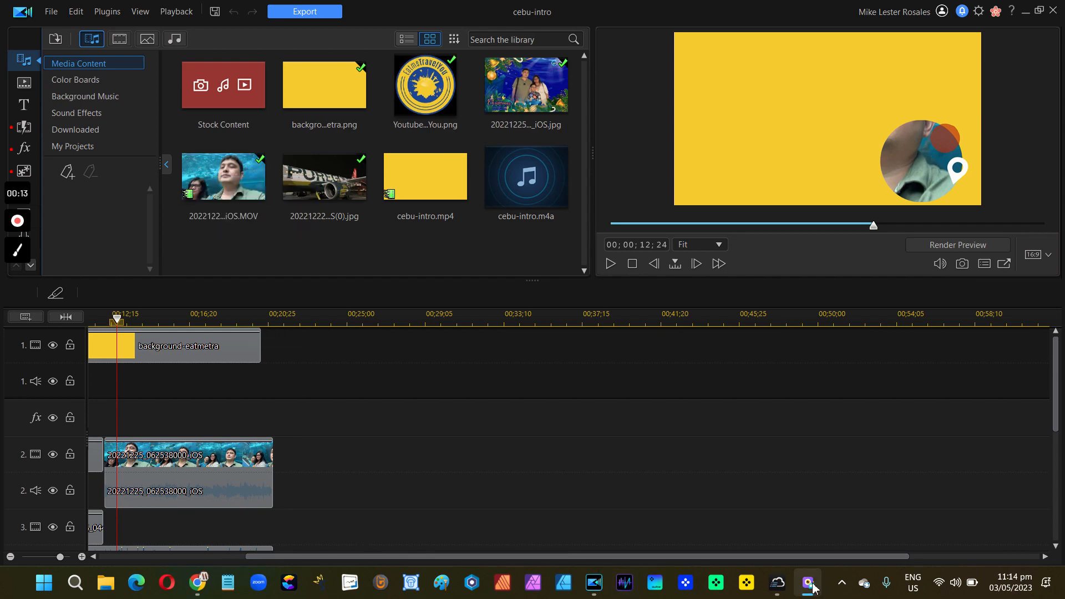
Look at the cebu-intro project in PowerDirector and return to the Canva home page in the browser
{"action": "mouse_move", "coordinate": [814, 587]}
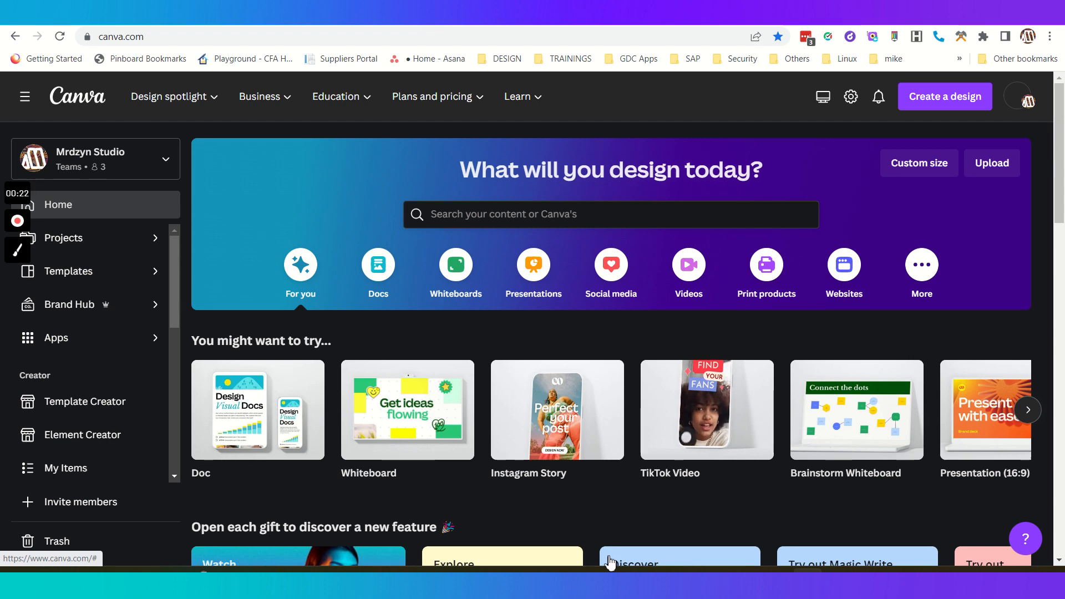
{"action": "left_click", "coordinate": [597, 571]}
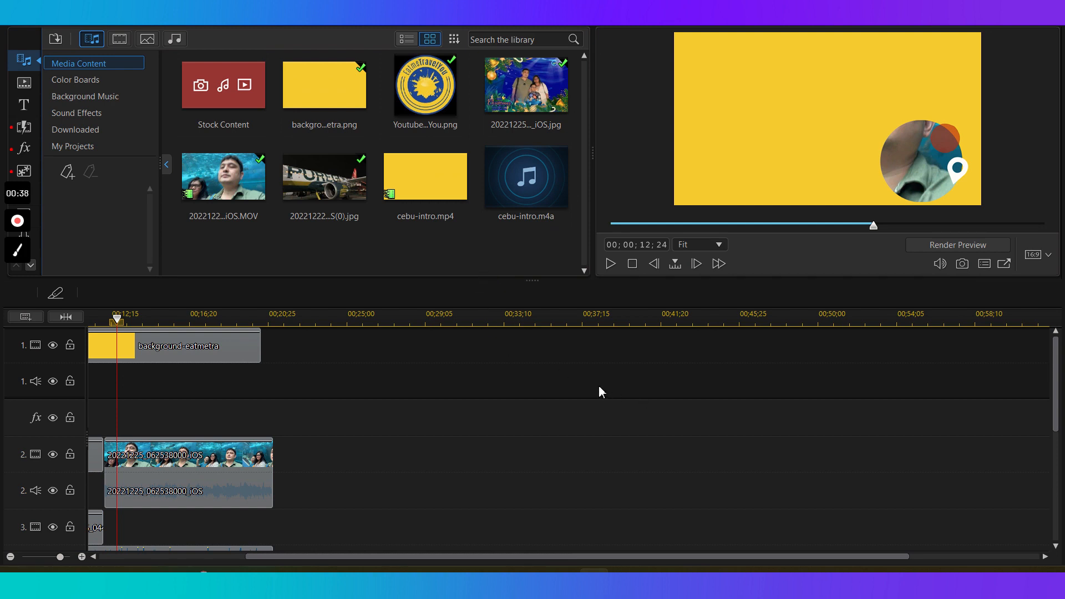
{"action": "key", "text": "alt+Tab"}
{"action": "key", "text": "alt+Tab"}
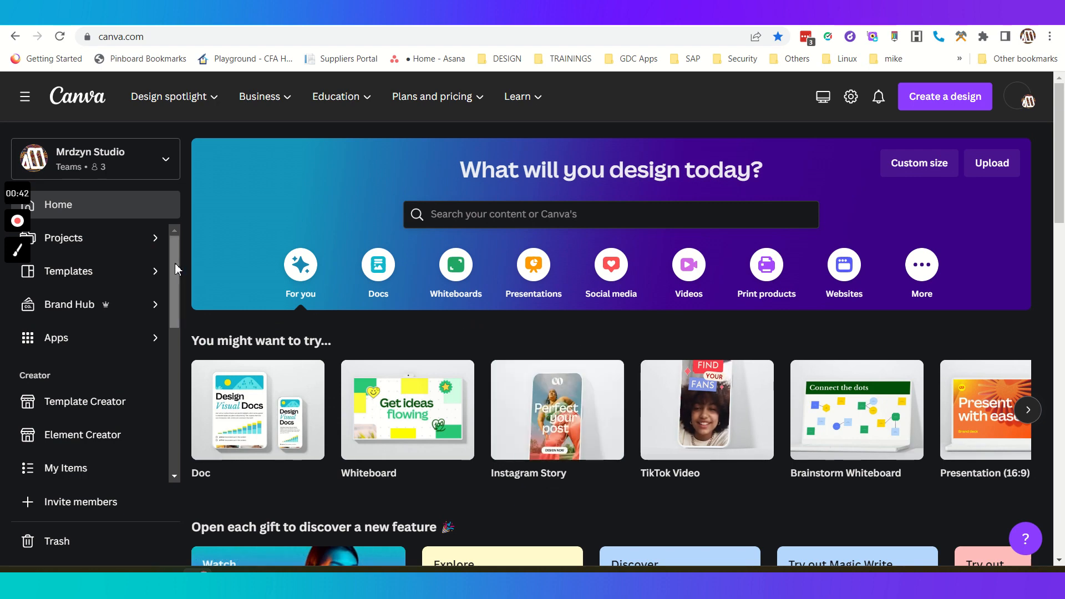
Show the Videos category on the home page and look through its video formats and templates
{"action": "scroll", "coordinate": [488, 488], "scroll_direction": "down", "scroll_amount": 1}
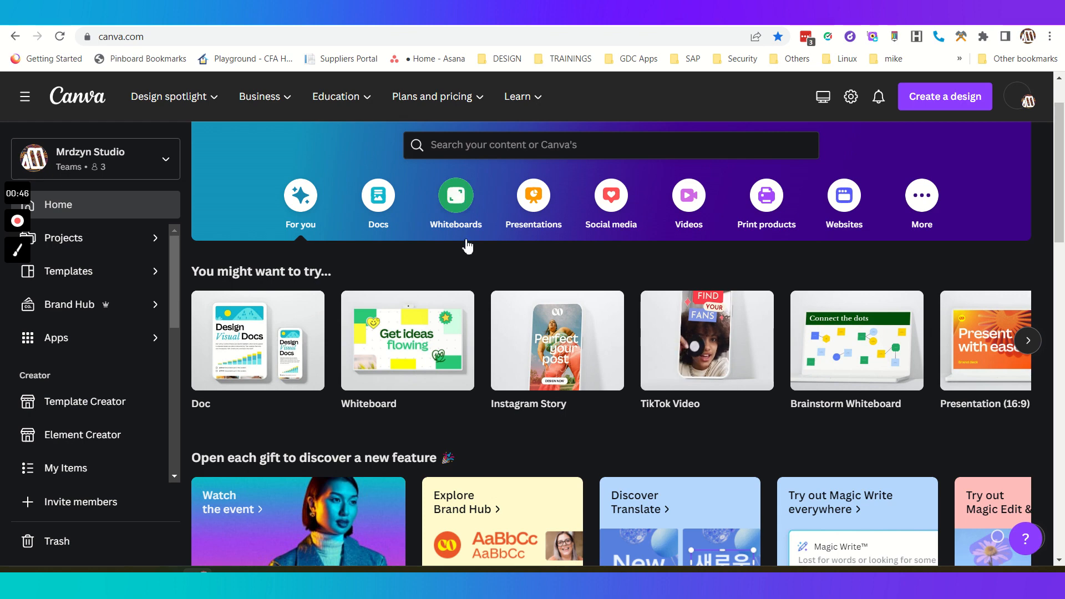
{"action": "left_click", "coordinate": [706, 211]}
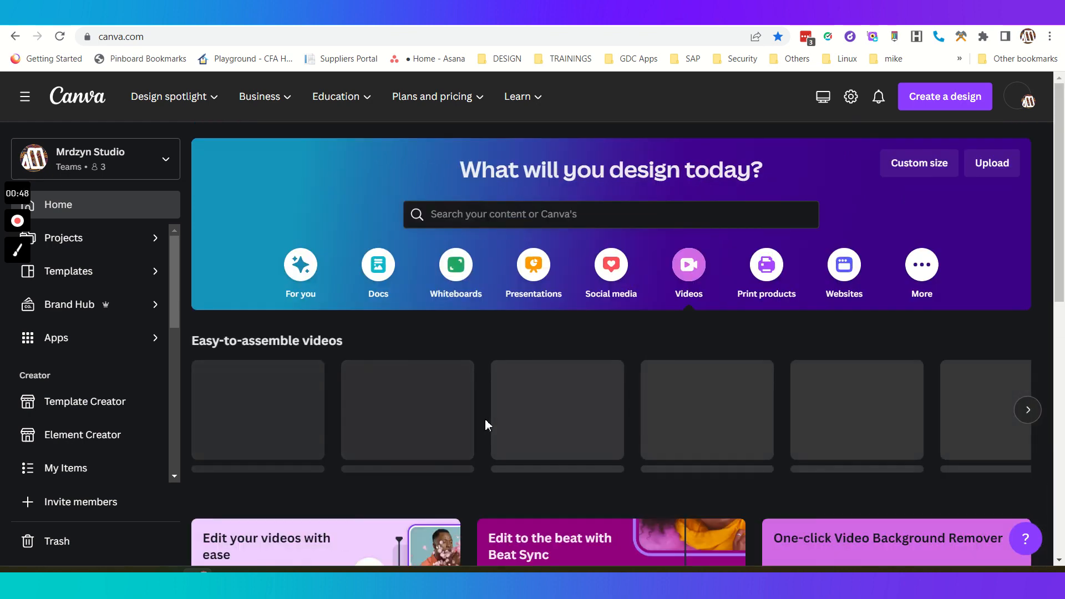
{"action": "scroll", "coordinate": [451, 422], "scroll_direction": "down", "scroll_amount": 2}
{"action": "mouse_move", "coordinate": [255, 309]}
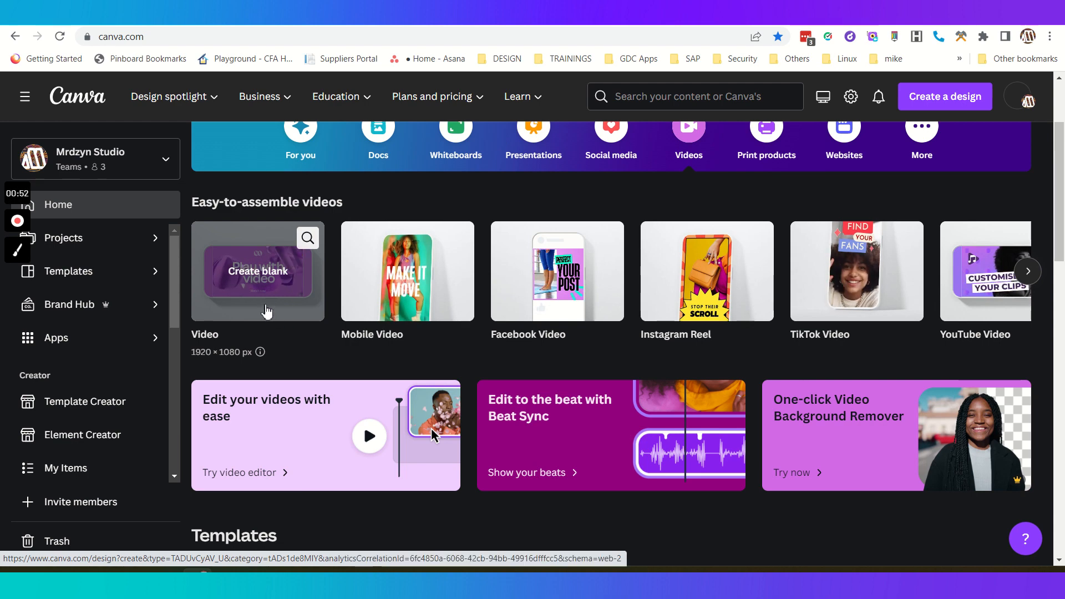
{"action": "scroll", "coordinate": [506, 454], "scroll_direction": "down", "scroll_amount": 1}
{"action": "scroll", "coordinate": [538, 484], "scroll_direction": "down", "scroll_amount": 2}
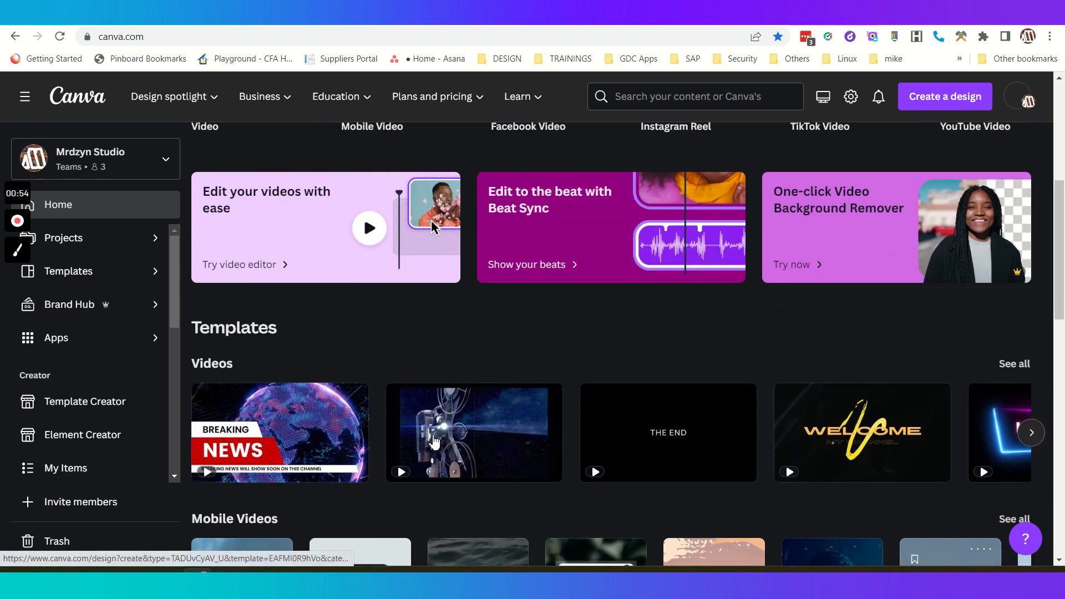
{"action": "scroll", "coordinate": [413, 432], "scroll_direction": "down", "scroll_amount": 1}
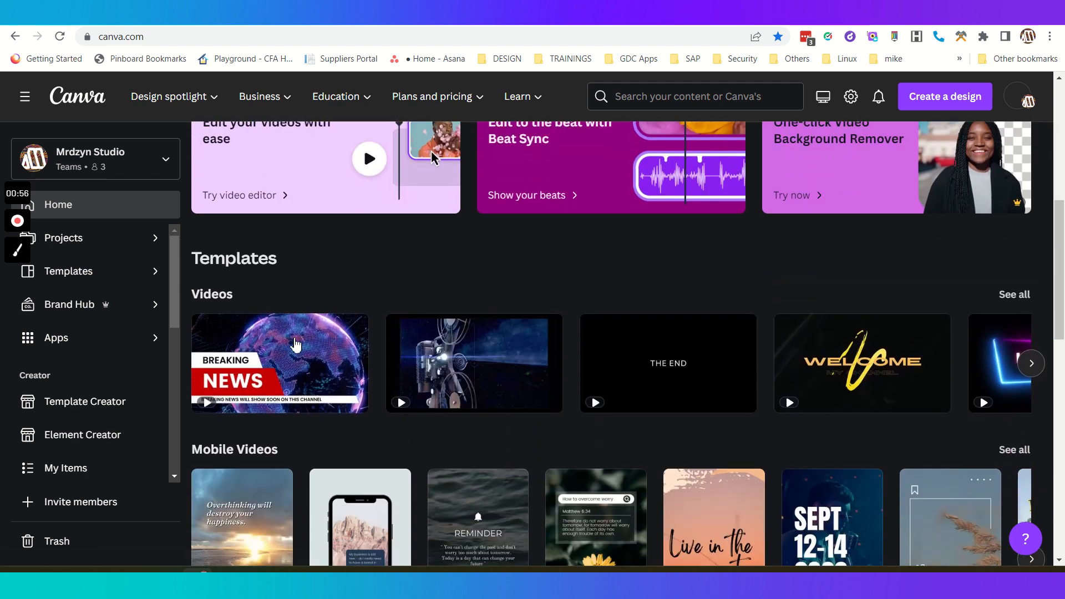
Open the video design "Copy of eatmetravelyou intro" from the recent designs in Projects
{"action": "left_click", "coordinate": [107, 253]}
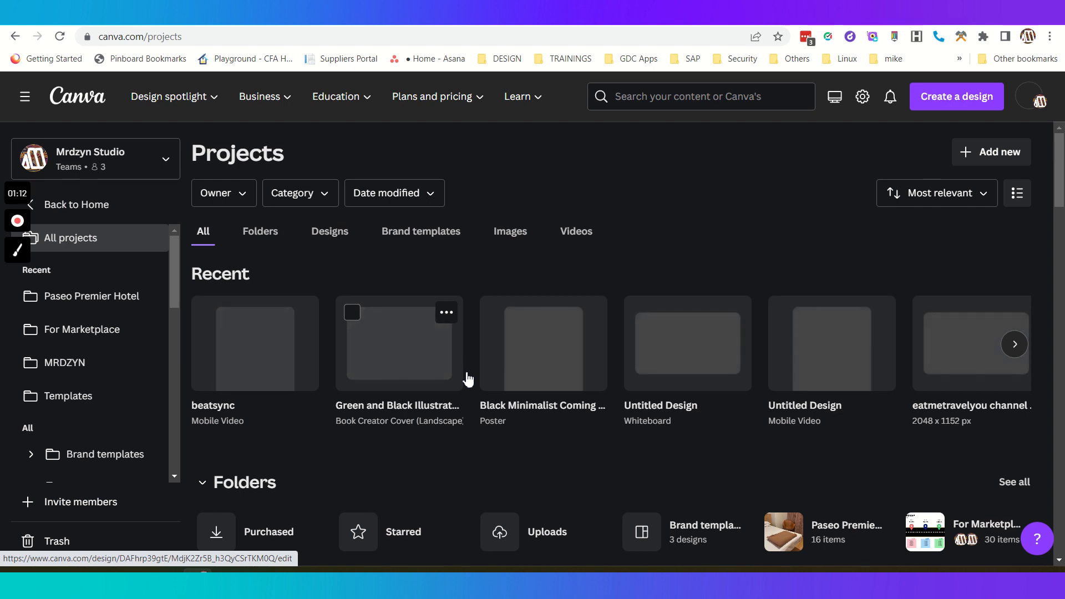
{"action": "scroll", "coordinate": [447, 438], "scroll_direction": "down", "scroll_amount": 3}
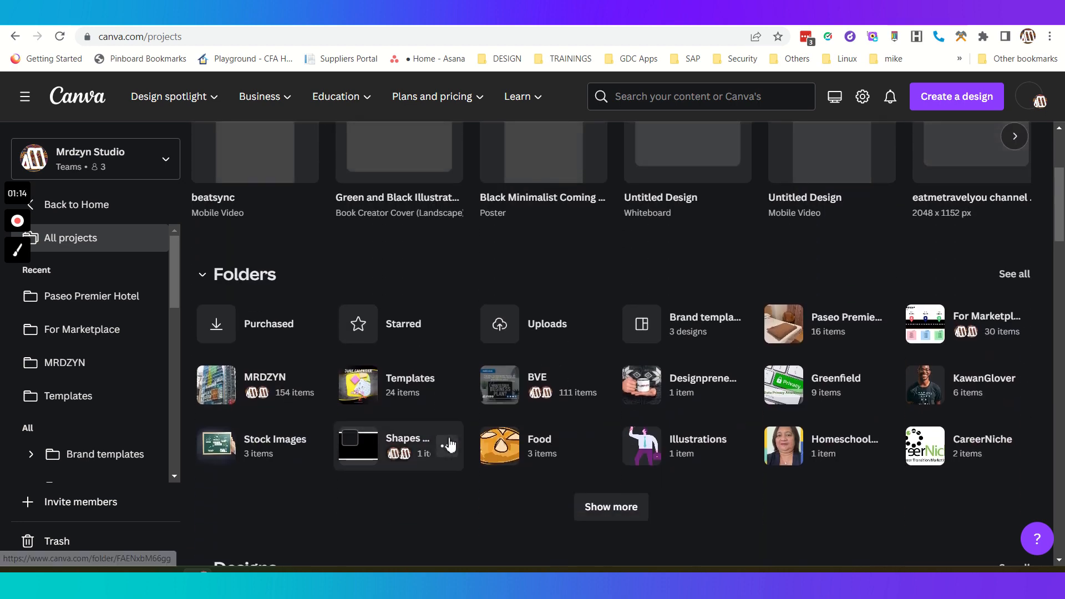
{"action": "scroll", "coordinate": [447, 439], "scroll_direction": "up", "scroll_amount": 3}
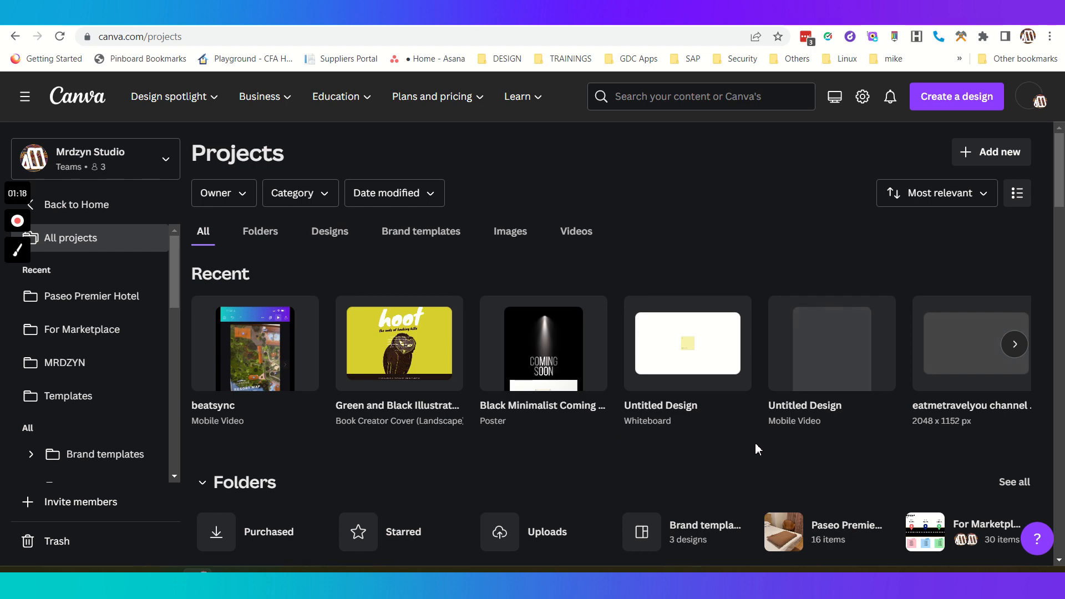
{"action": "left_click", "coordinate": [1023, 354]}
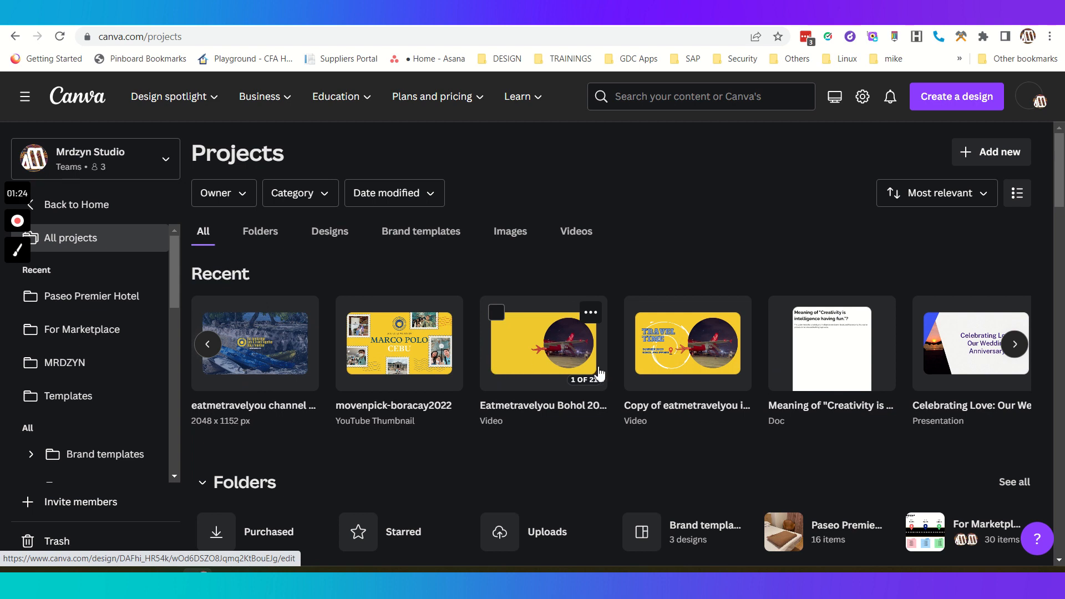
{"action": "left_click", "coordinate": [679, 347]}
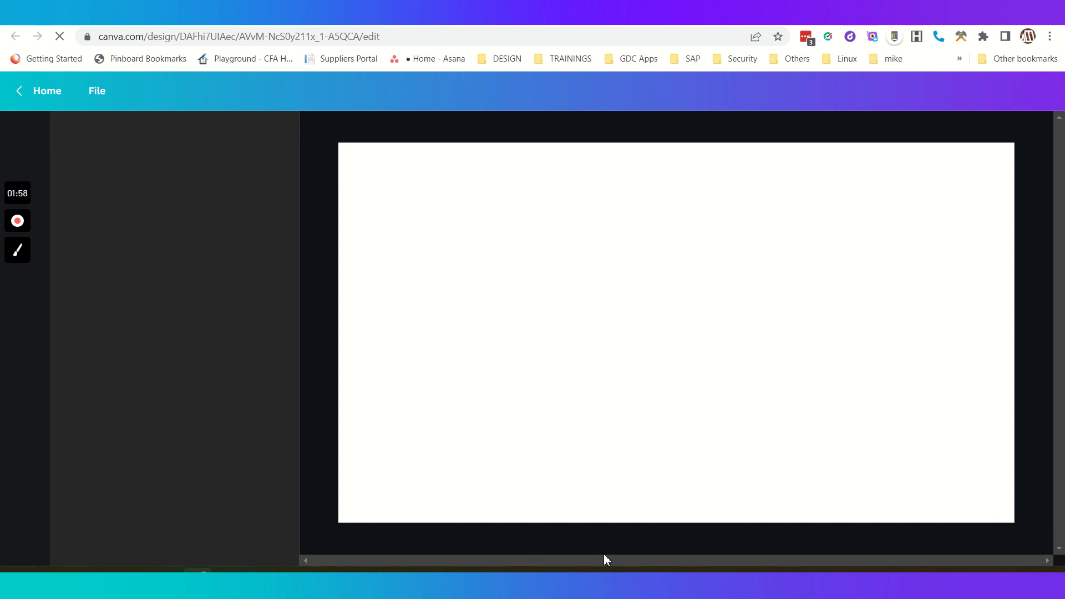
Switch to PowerDirector and scrub the cebu-intro timeline from its start to the end of the clips
{"action": "left_click", "coordinate": [595, 569]}
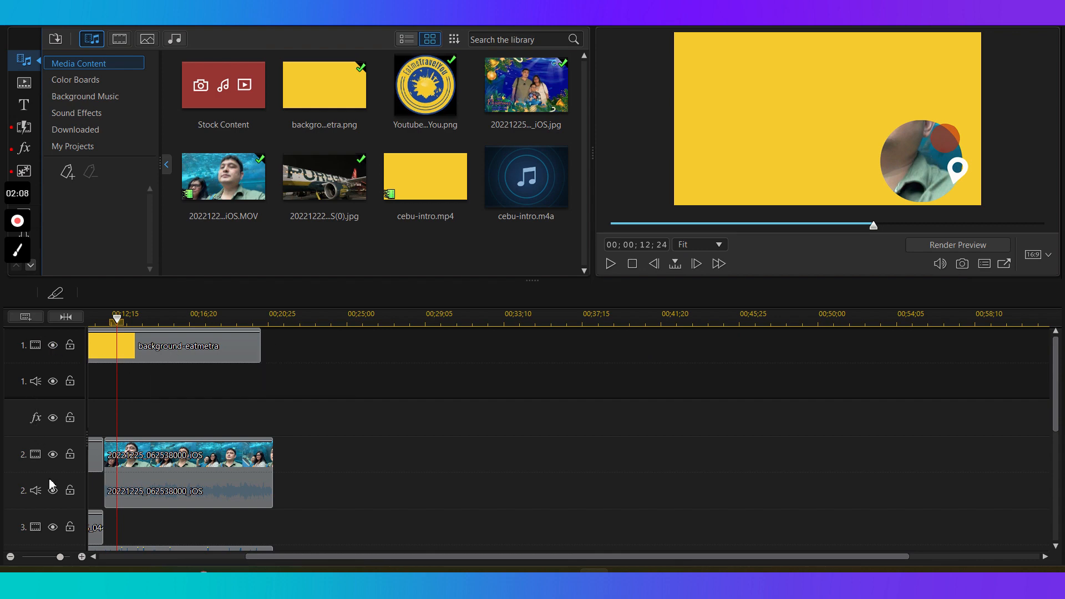
{"action": "scroll", "coordinate": [248, 473], "scroll_direction": "right", "scroll_amount": 2}
{"action": "scroll", "coordinate": [228, 494], "scroll_direction": "left", "scroll_amount": 2}
{"action": "scroll", "coordinate": [229, 494], "scroll_direction": "left", "scroll_amount": 2}
{"action": "scroll", "coordinate": [314, 427], "scroll_direction": "left", "scroll_amount": 2}
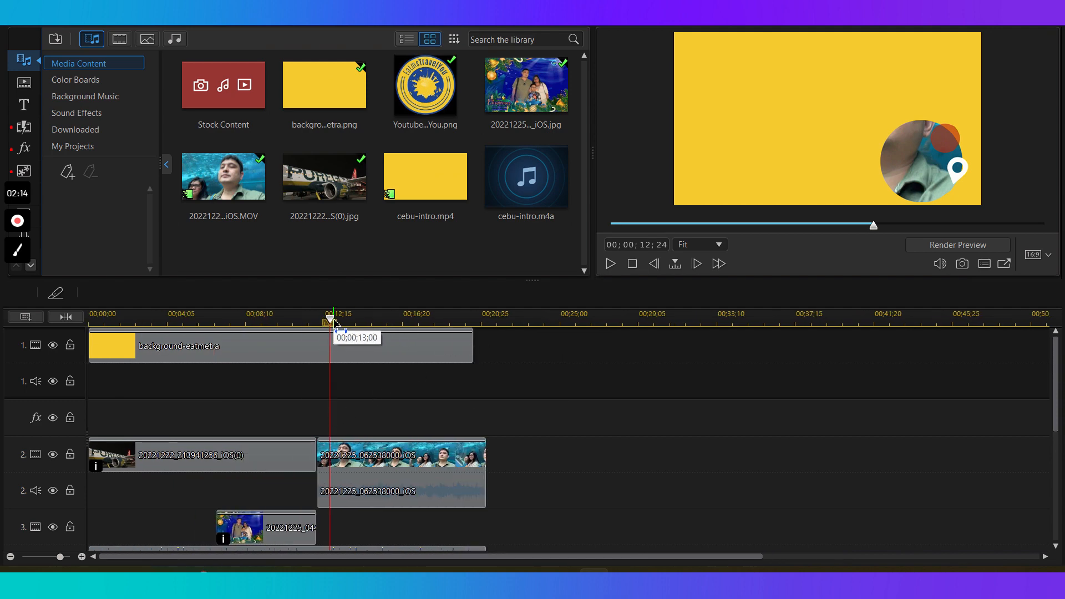
{"action": "left_click_drag", "start_coordinate": [332, 321], "coordinate": [52, 338]}
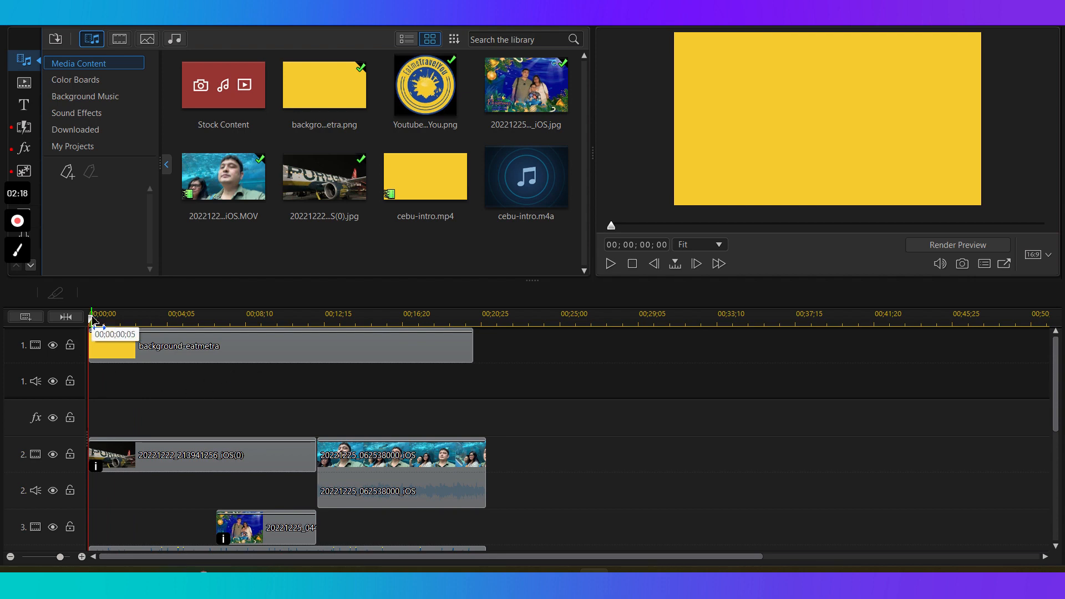
{"action": "left_click_drag", "start_coordinate": [90, 318], "coordinate": [491, 467]}
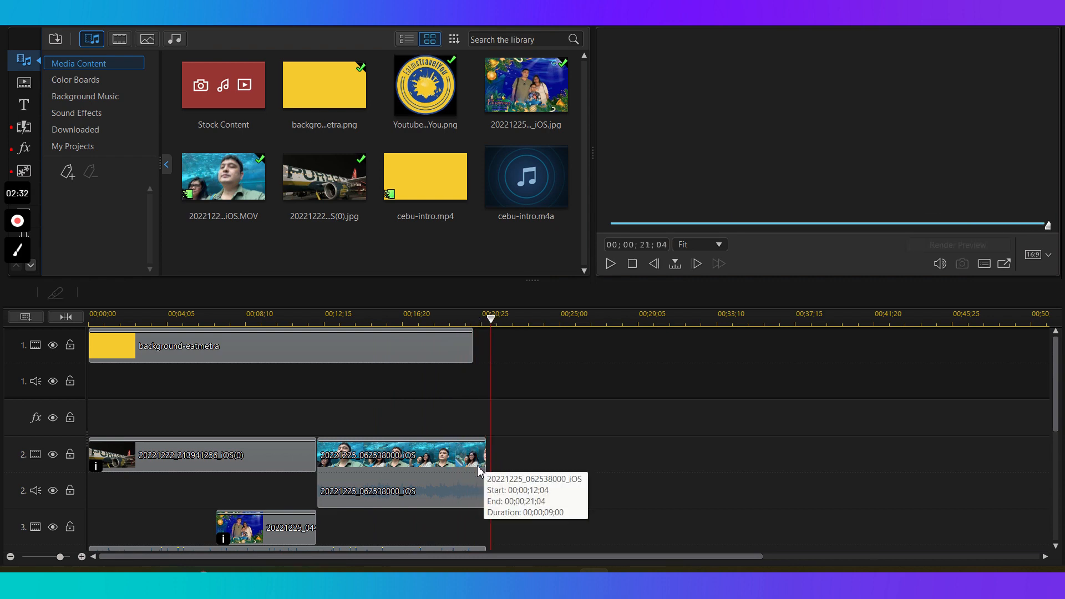
Return to the Canva design, select the TRAVEL TIME title and look through the available text font combinations
{"action": "key", "text": "alt+Tab"}
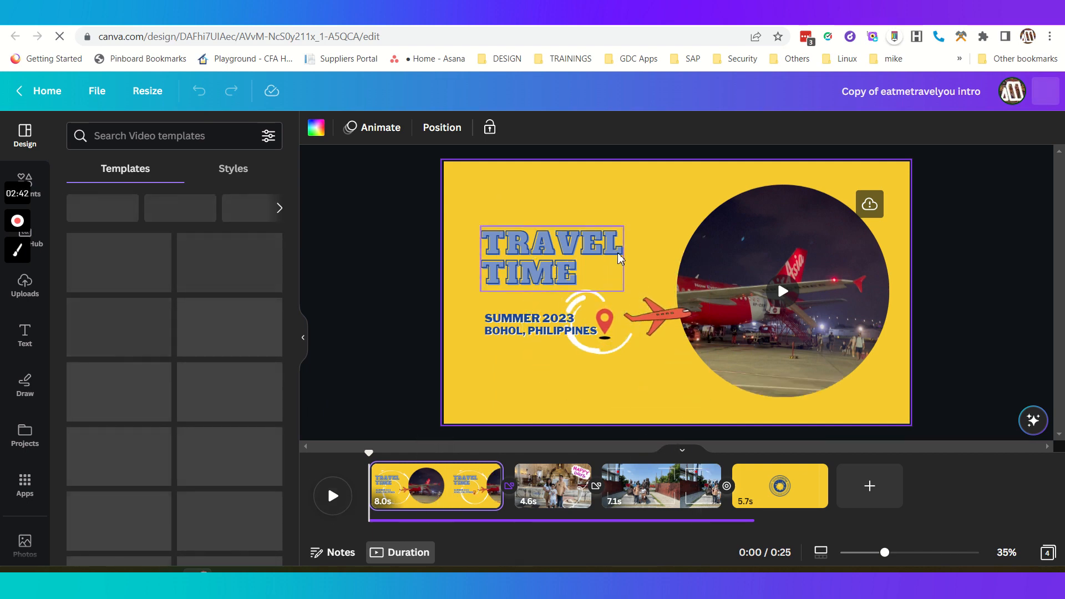
{"action": "left_click", "coordinate": [588, 173]}
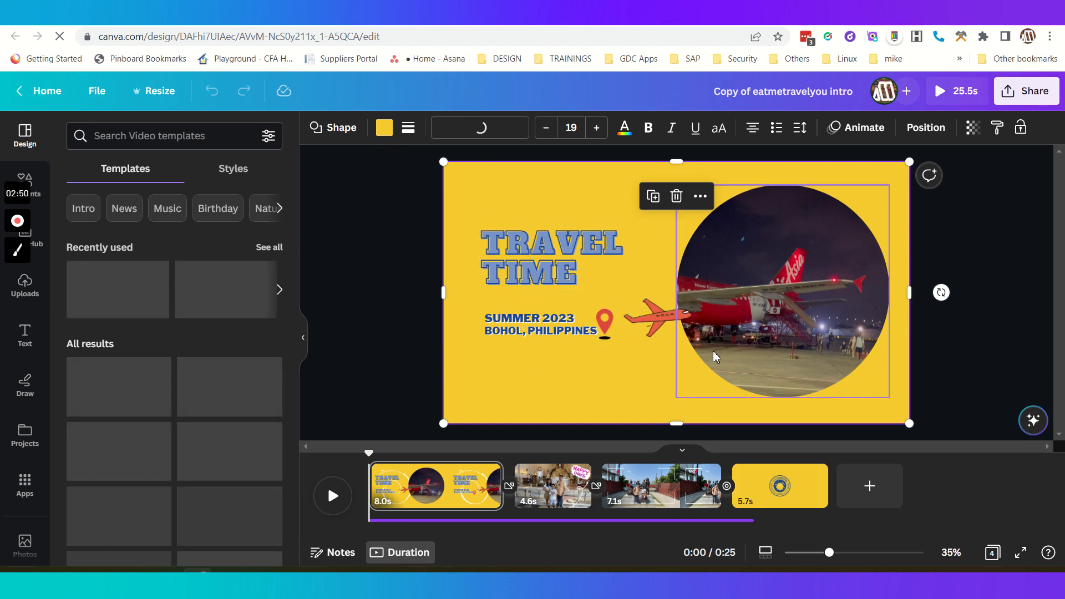
{"action": "left_click", "coordinate": [555, 258]}
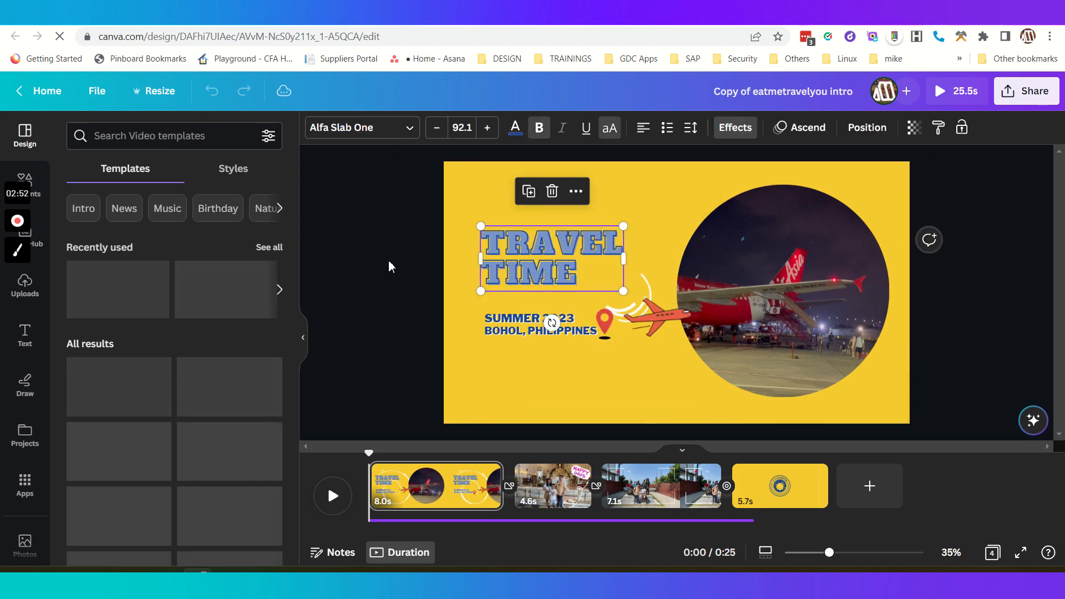
{"action": "left_click", "coordinate": [25, 333]}
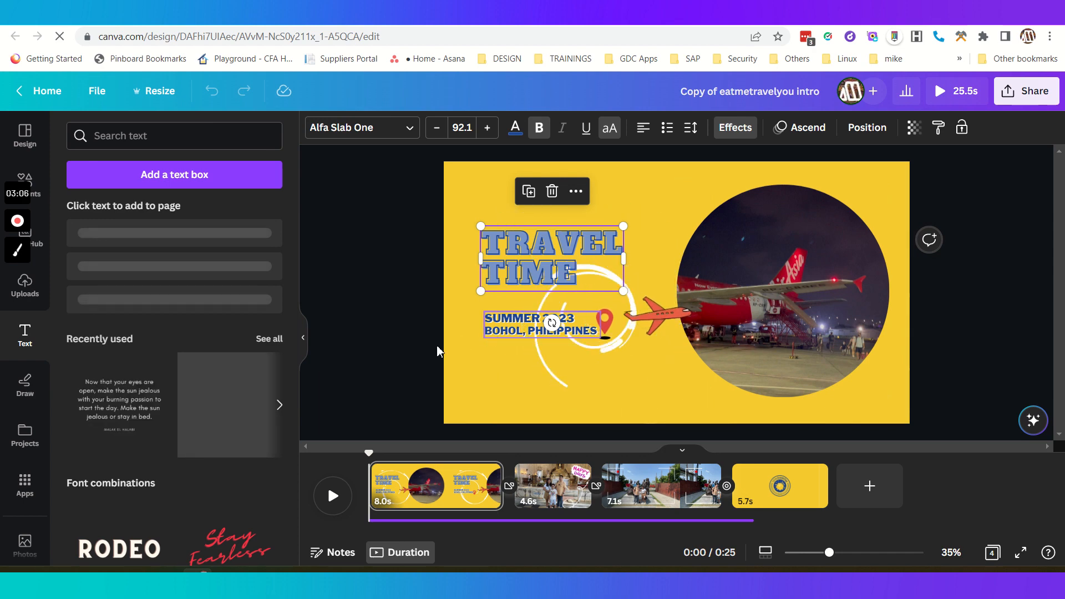
{"action": "scroll", "coordinate": [237, 453], "scroll_direction": "down", "scroll_amount": 3}
{"action": "scroll", "coordinate": [228, 469], "scroll_direction": "down", "scroll_amount": 8}
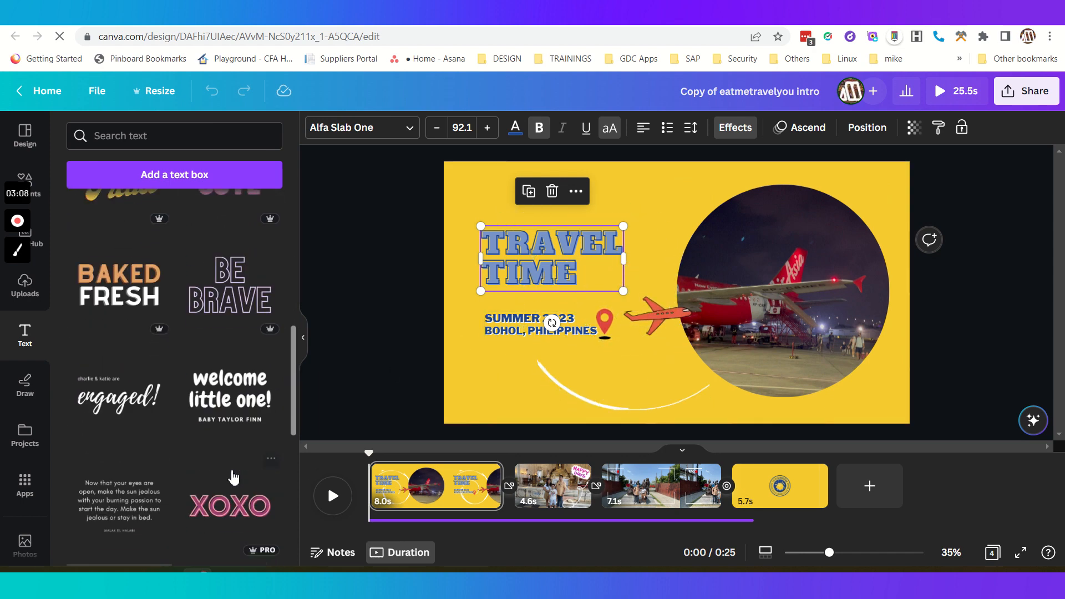
{"action": "scroll", "coordinate": [228, 469], "scroll_direction": "down", "scroll_amount": 10}
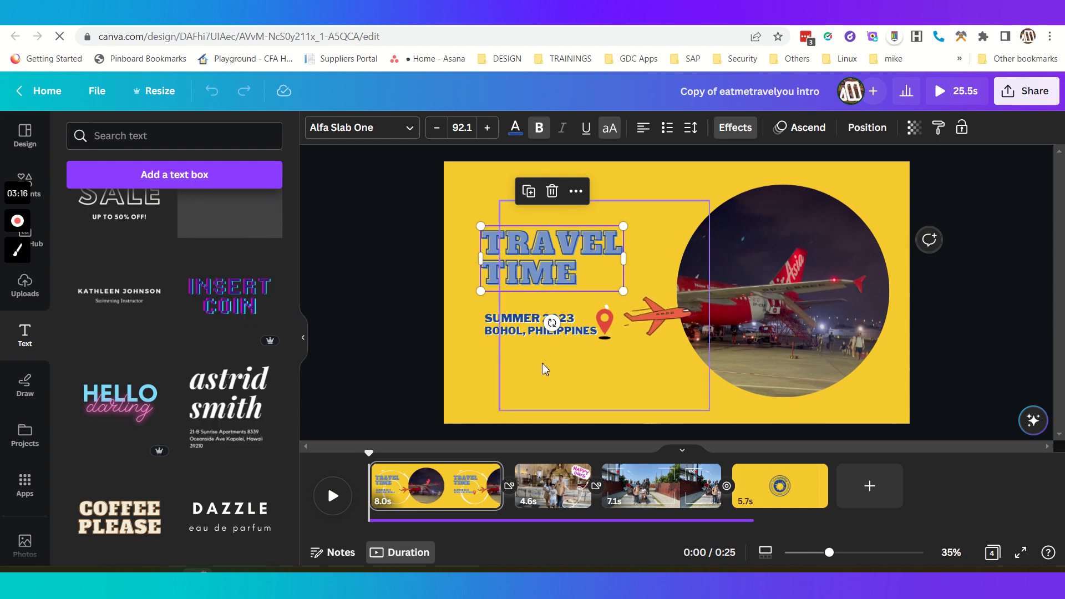
Examine the text effects of the SUMMER 2023 subtitle and the text animation settings of the TRAVEL TIME title
{"action": "left_click", "coordinate": [492, 321]}
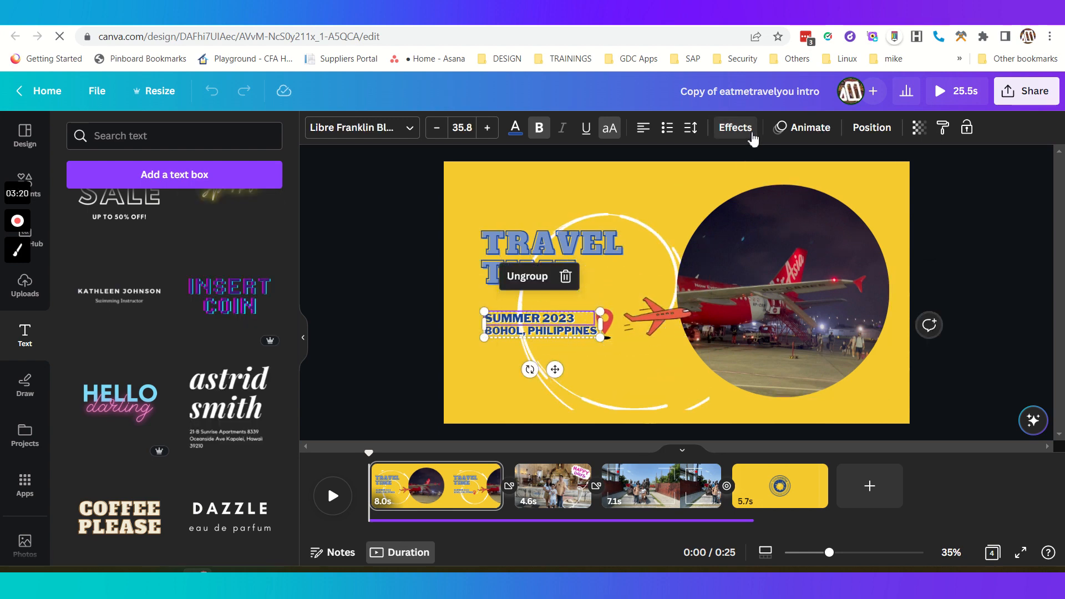
{"action": "left_click", "coordinate": [737, 129]}
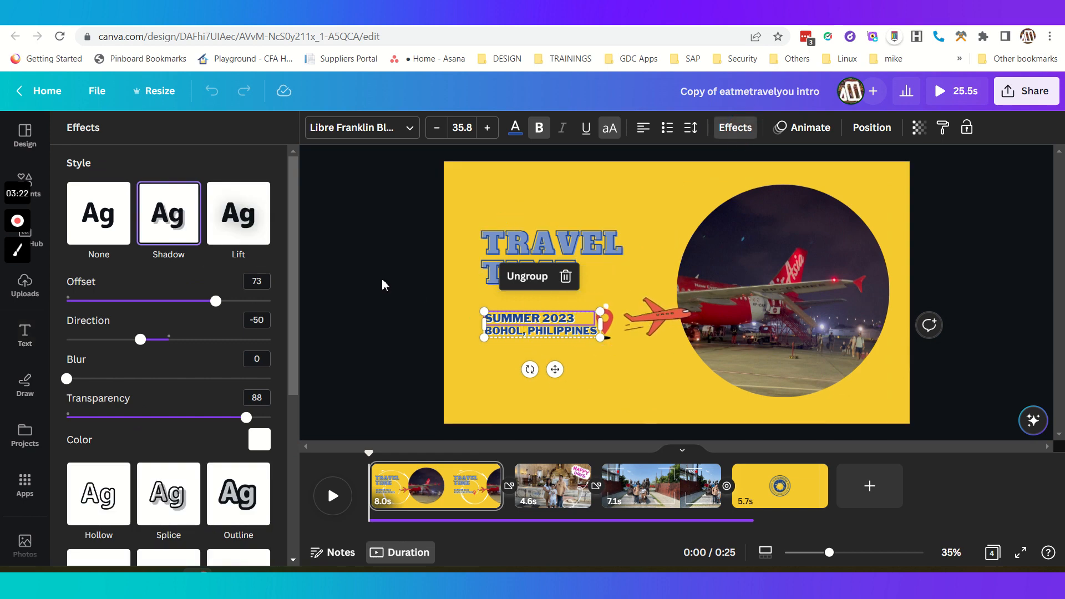
{"action": "left_click", "coordinate": [416, 275]}
{"action": "left_click", "coordinate": [500, 256]}
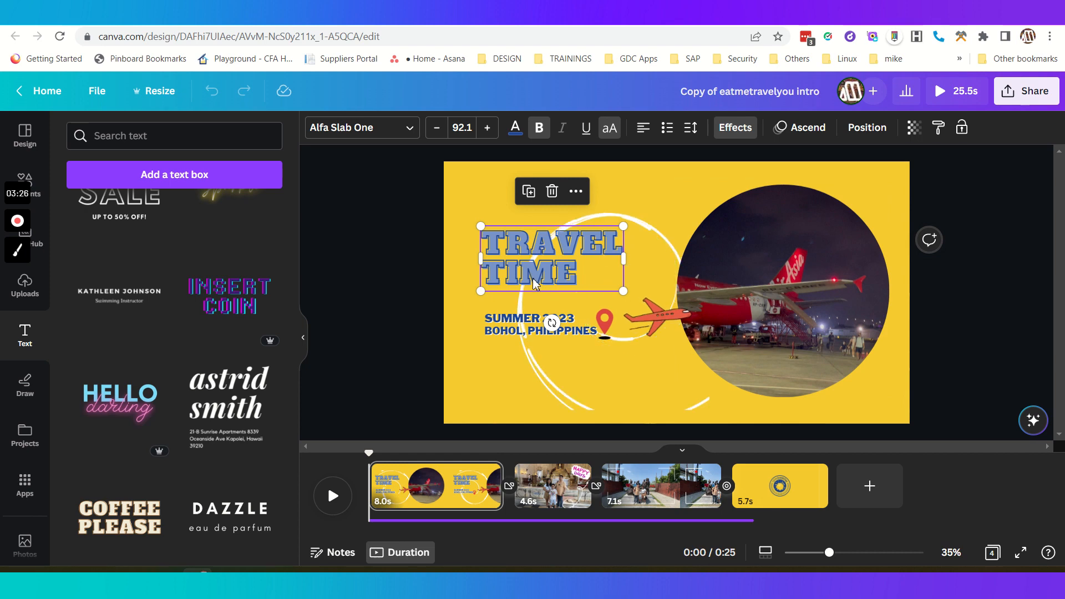
{"action": "left_click", "coordinate": [804, 137]}
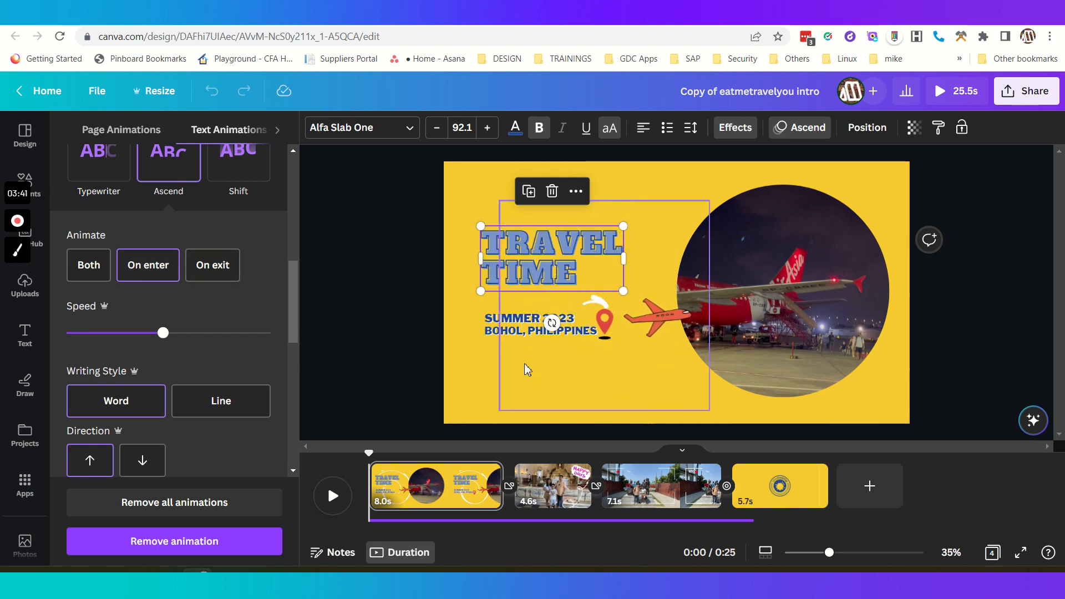
Select the circular airplane video and look through the elements library and the uploaded images
{"action": "left_click", "coordinate": [772, 269]}
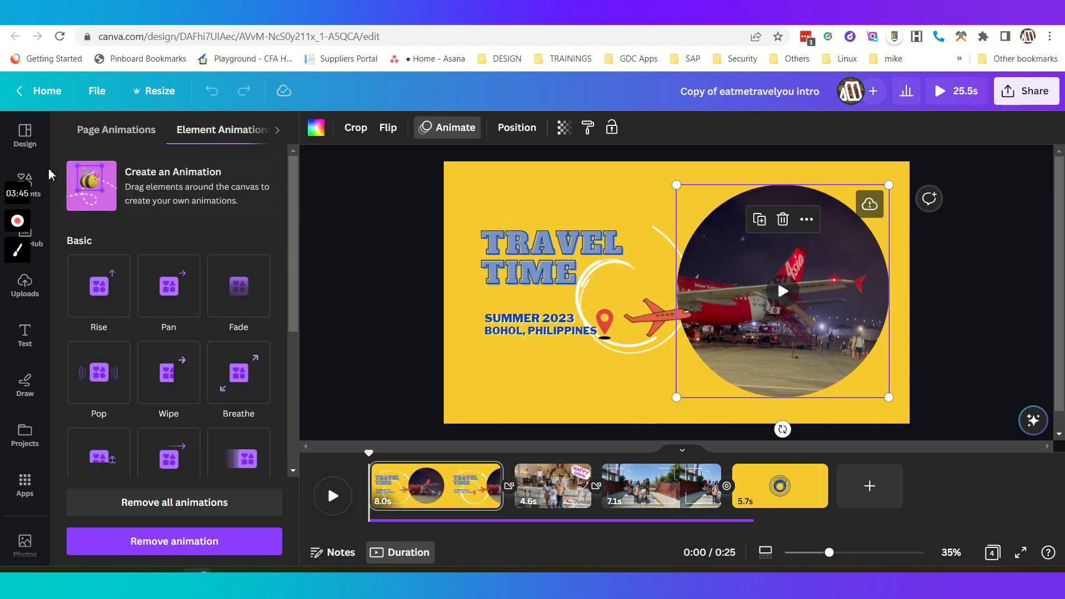
{"action": "left_click", "coordinate": [36, 182]}
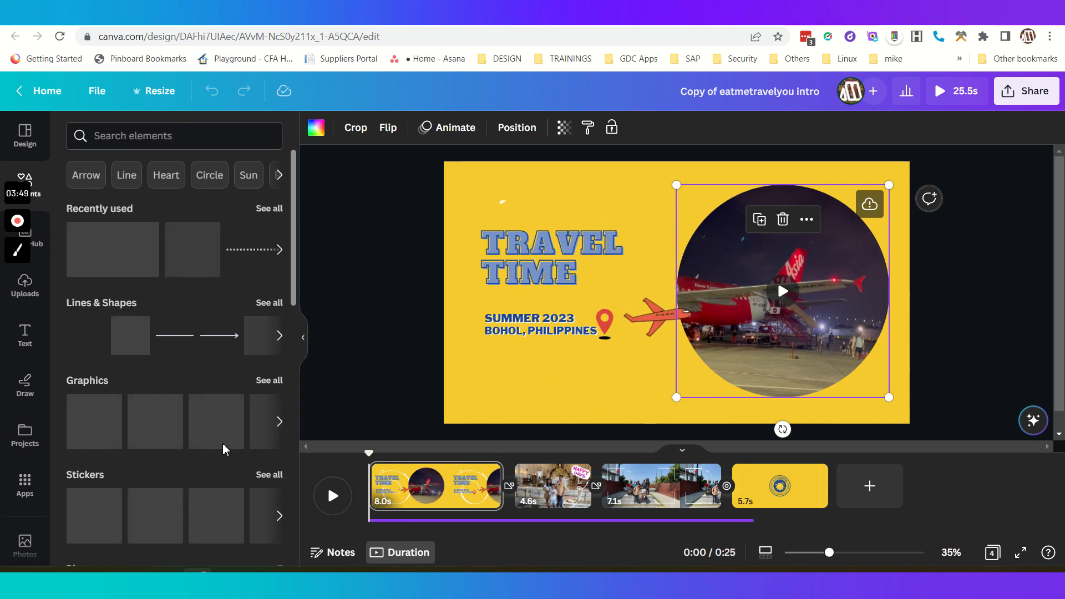
{"action": "scroll", "coordinate": [233, 449], "scroll_direction": "down", "scroll_amount": 3}
{"action": "scroll", "coordinate": [224, 449], "scroll_direction": "down", "scroll_amount": 10}
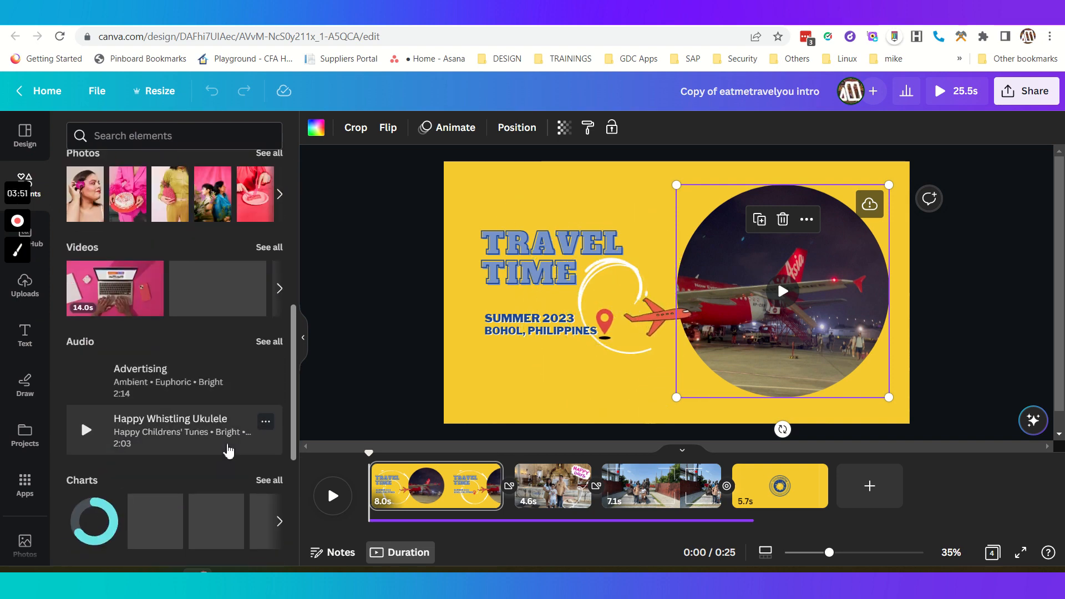
{"action": "scroll", "coordinate": [225, 450], "scroll_direction": "down", "scroll_amount": 2}
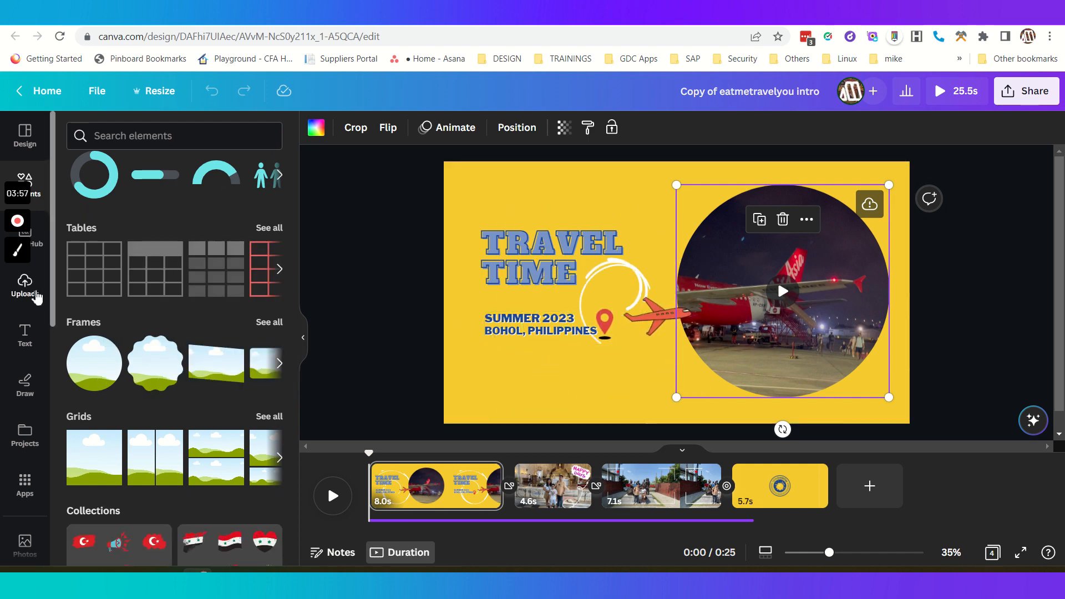
{"action": "left_click", "coordinate": [25, 285]}
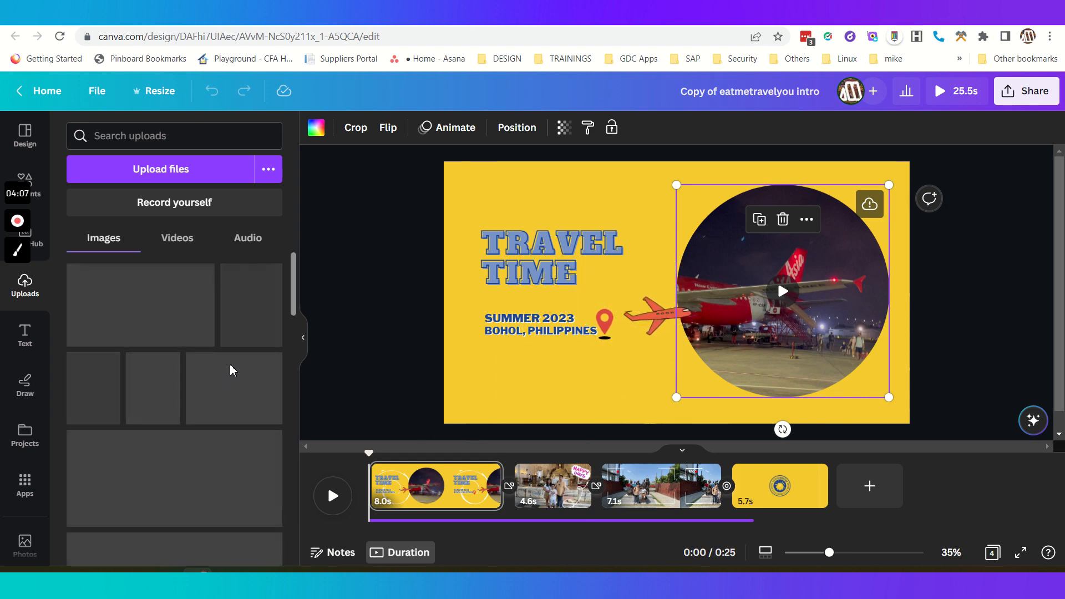
Select the orange airplane graphic and preview the first page's animation, pausing at the start of the second page
{"action": "left_click", "coordinate": [643, 316]}
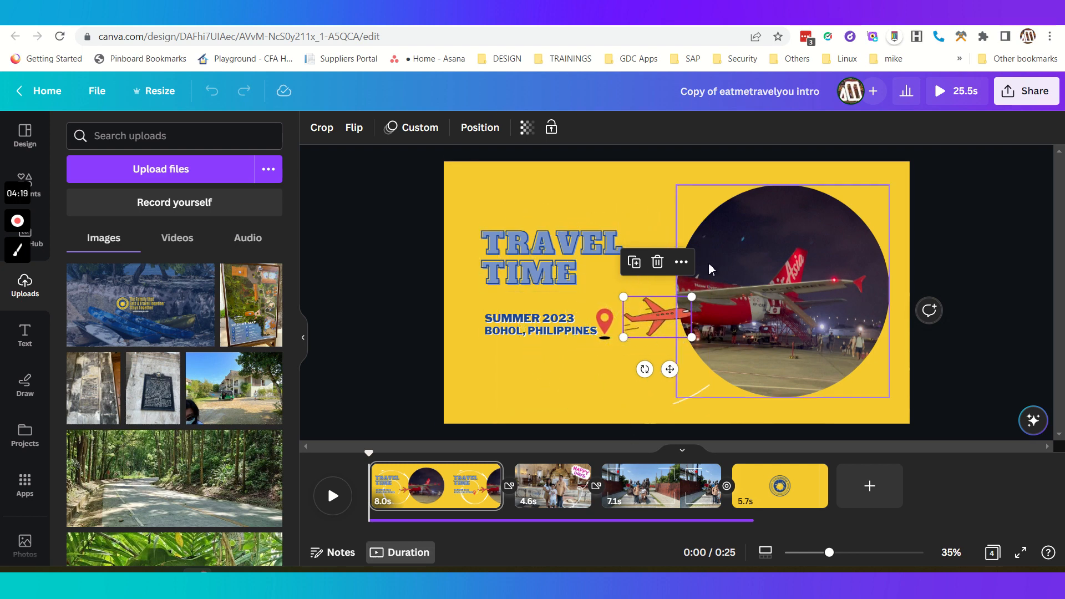
{"action": "left_click", "coordinate": [334, 496]}
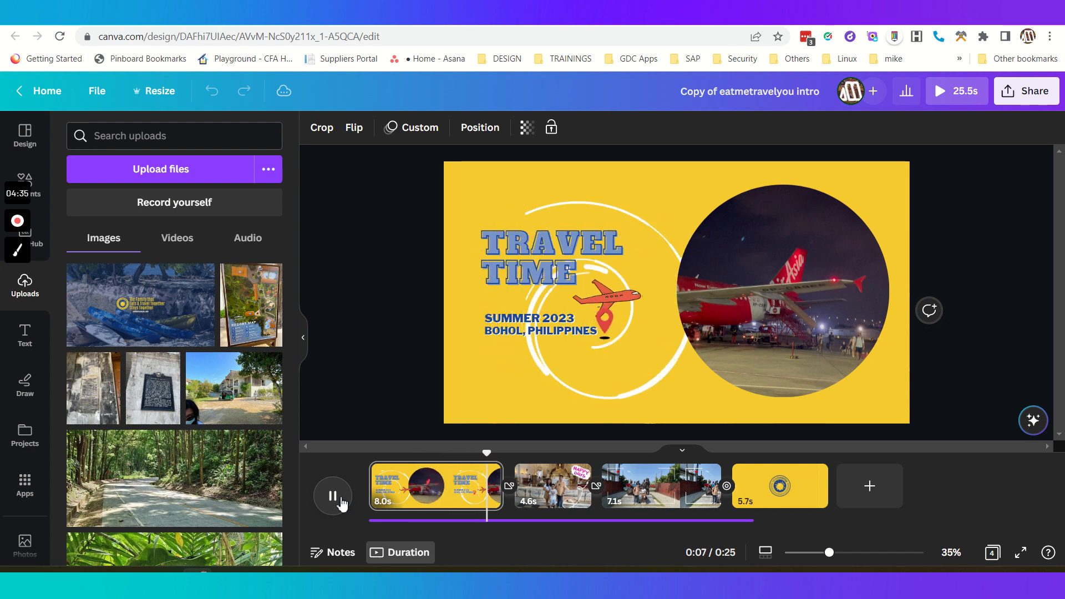
{"action": "left_click", "coordinate": [335, 496]}
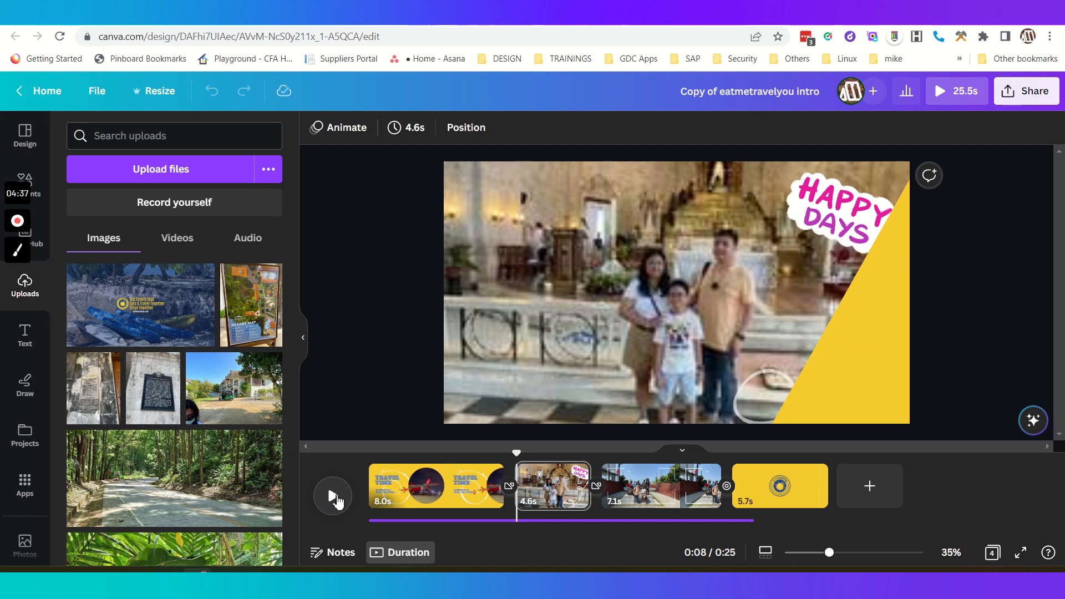
Go back to the first page, select the orange airplane graphic and examine its custom animation path settings
{"action": "left_click_drag", "start_coordinate": [522, 465], "coordinate": [407, 455]}
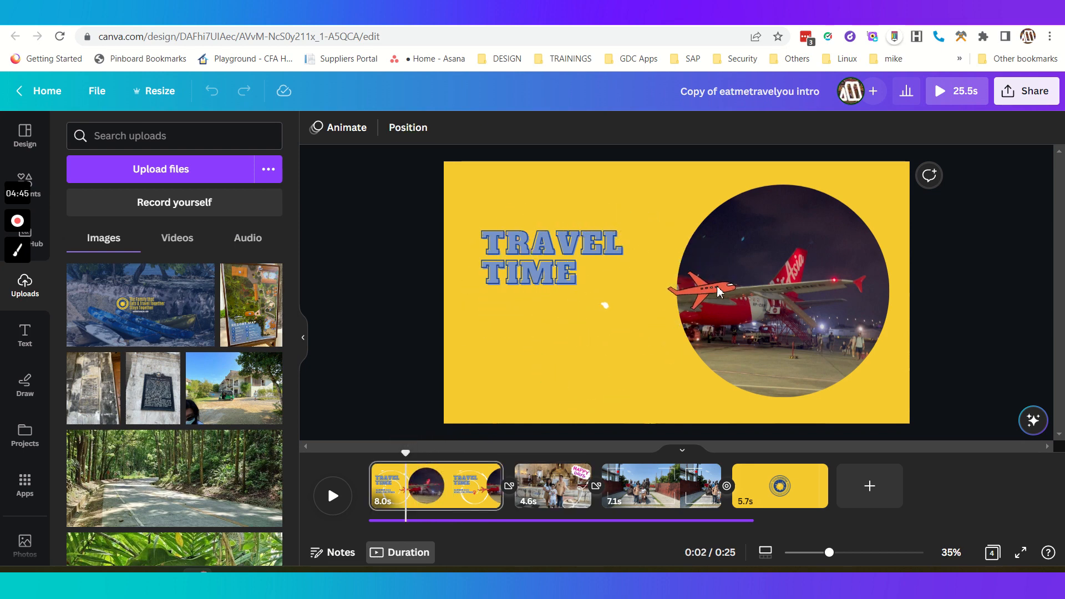
{"action": "left_click", "coordinate": [703, 299]}
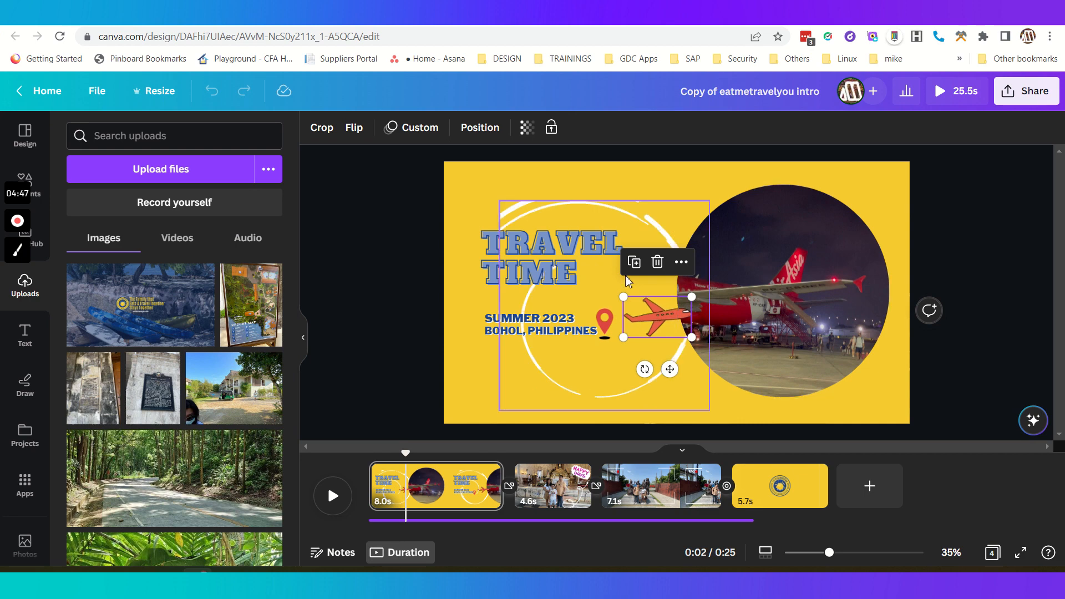
{"action": "left_click", "coordinate": [421, 132]}
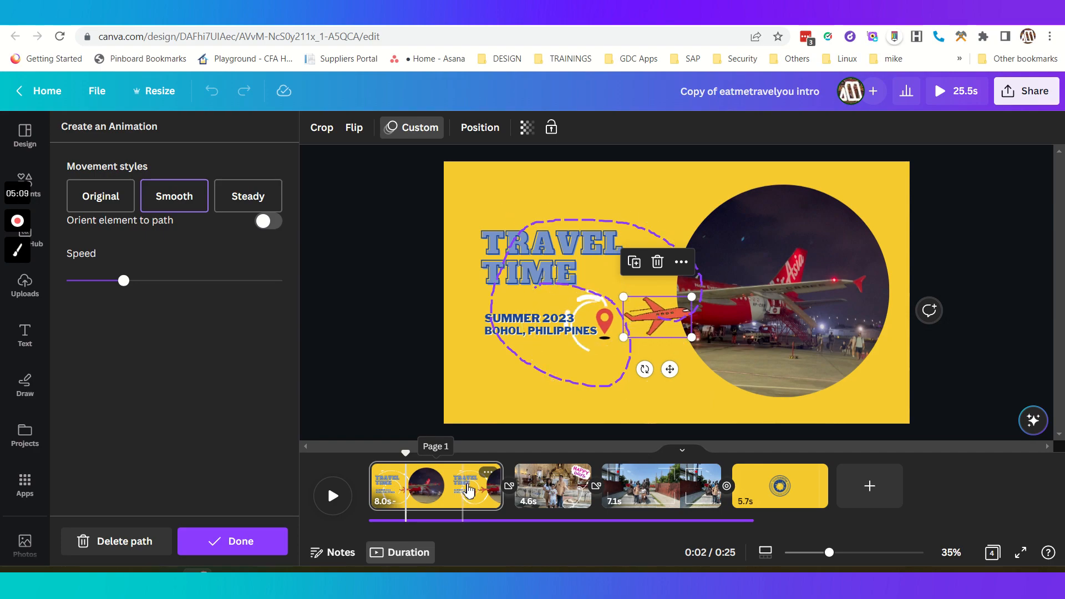
Switch to PowerDirector and preview the intro's opening, pausing once the TRAVEL TIME title and Christmas Time subtitle are on screen
{"action": "key", "text": "alt+Tab"}
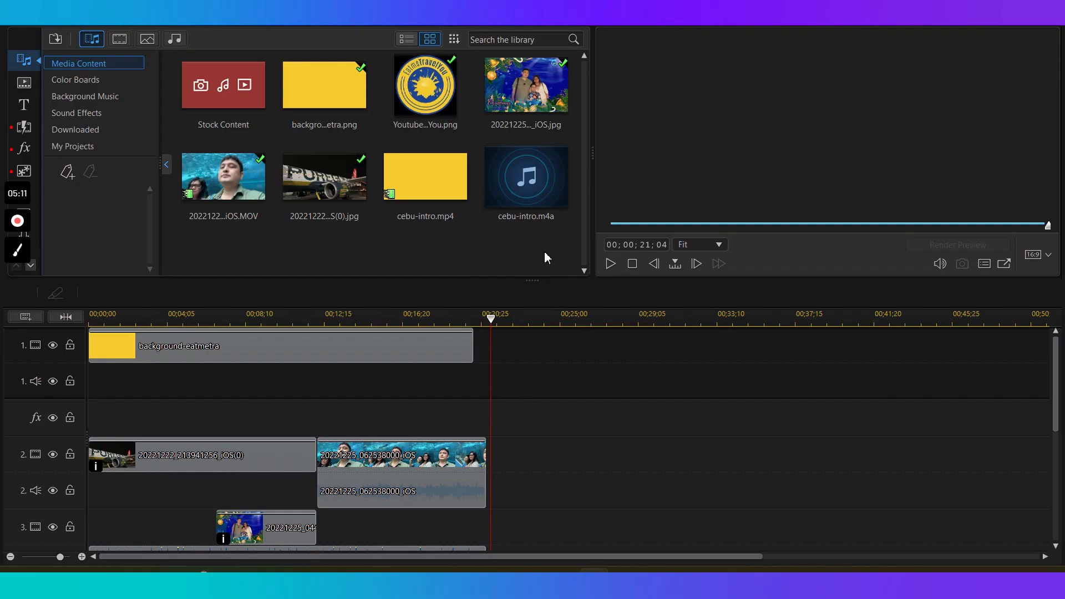
{"action": "left_click", "coordinate": [611, 265]}
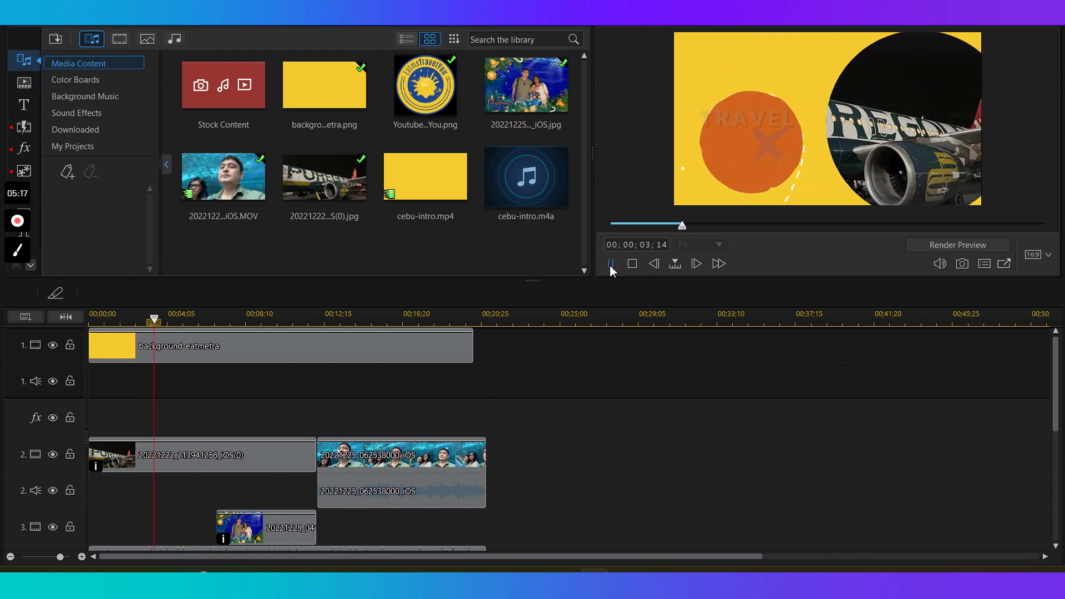
{"action": "left_click", "coordinate": [611, 265]}
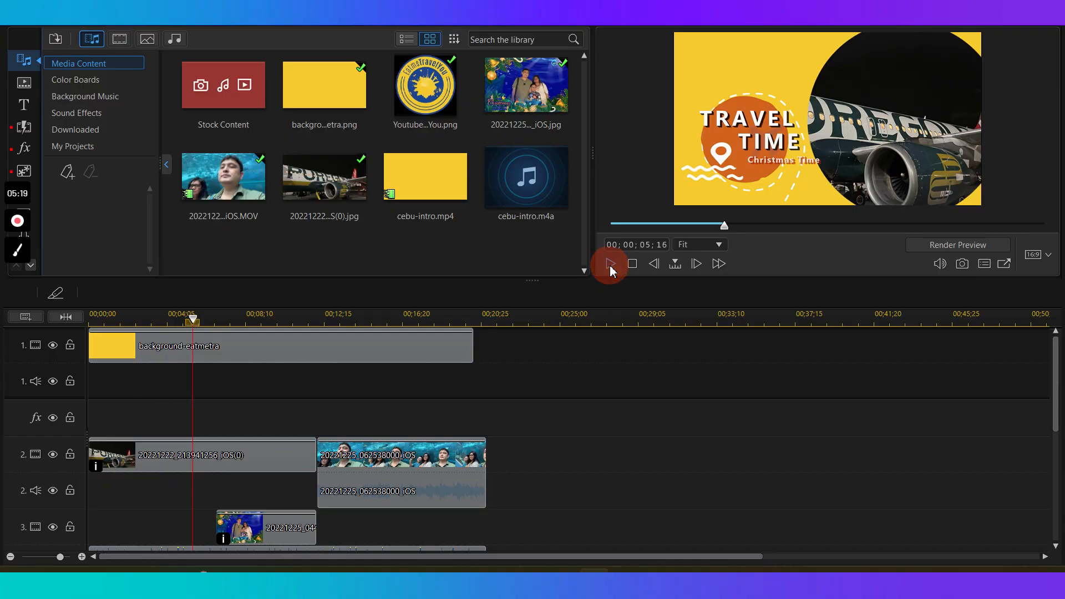
Return to the Canva design and examine the animations of the HAPPY DAYS sticker and the white arrow on the second page
{"action": "key", "text": "alt+Tab"}
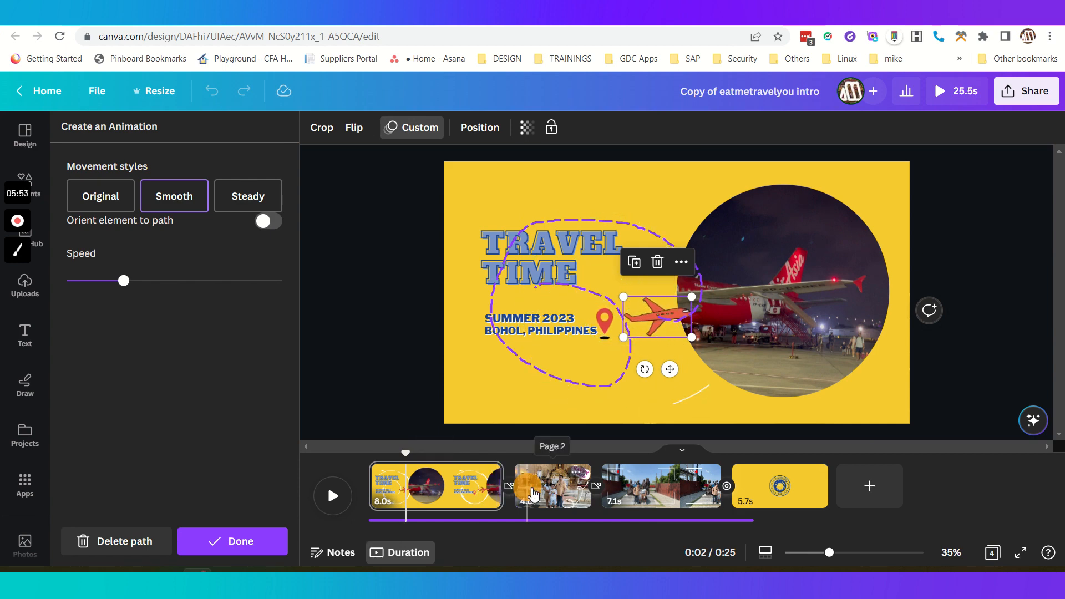
{"action": "left_click", "coordinate": [532, 494]}
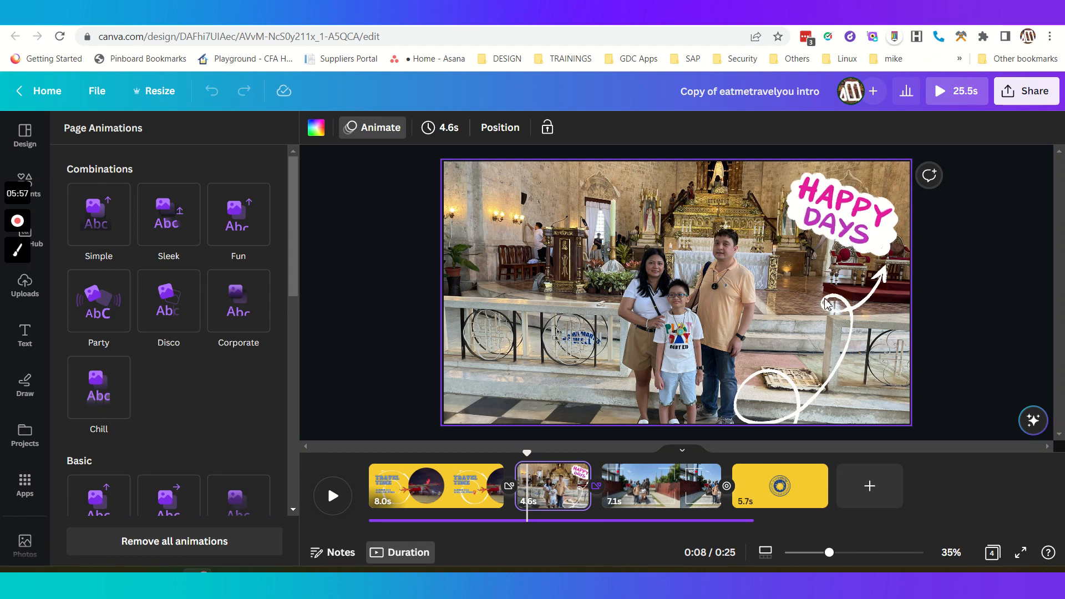
{"action": "left_click", "coordinate": [816, 185]}
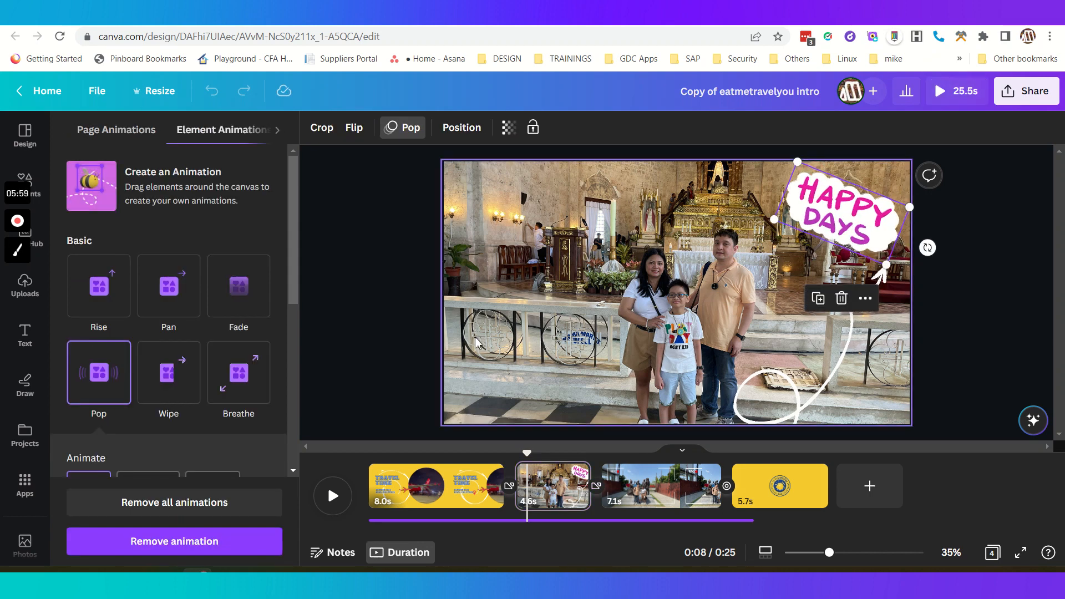
{"action": "left_click", "coordinate": [779, 397]}
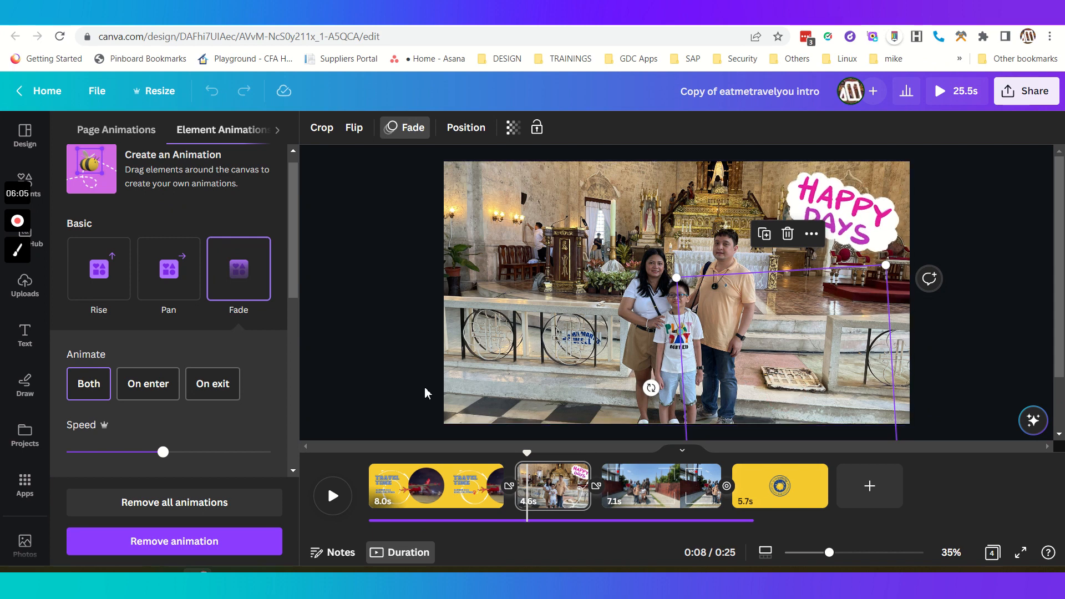
Examine the Color Wipe transition between the first two pages, then scrub through the second page to the third
{"action": "left_click", "coordinate": [510, 488]}
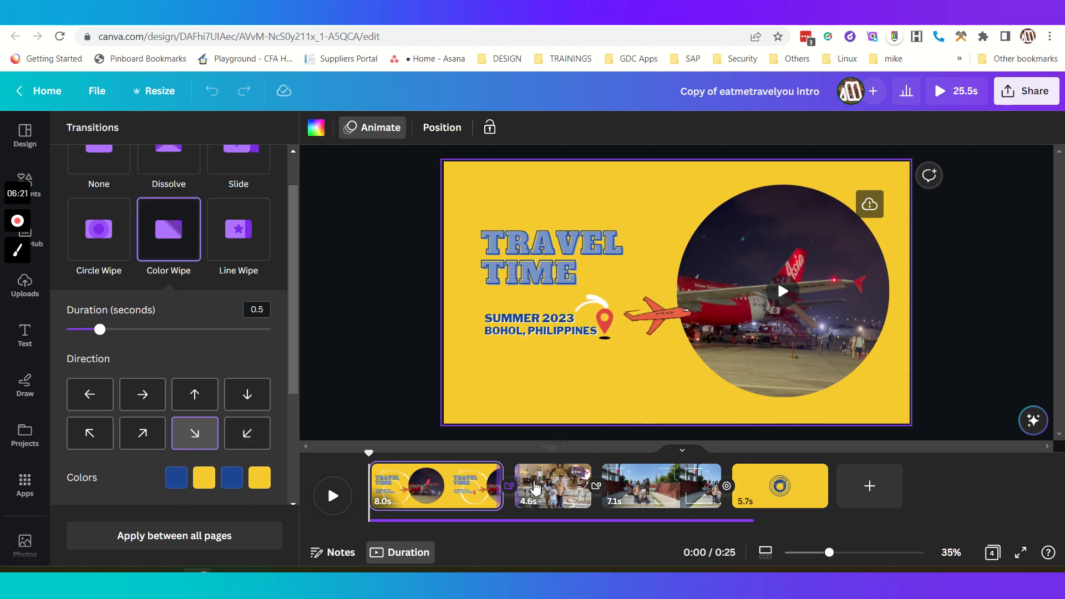
{"action": "left_click_drag", "start_coordinate": [374, 458], "coordinate": [542, 498]}
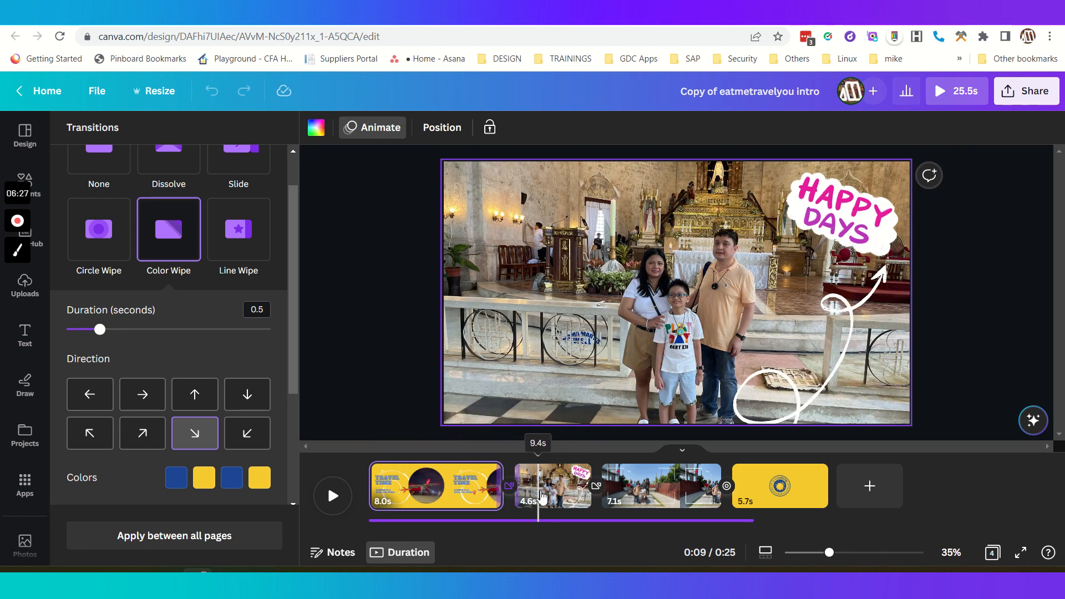
{"action": "left_click", "coordinate": [543, 498]}
{"action": "left_click_drag", "start_coordinate": [548, 461], "coordinate": [508, 468]}
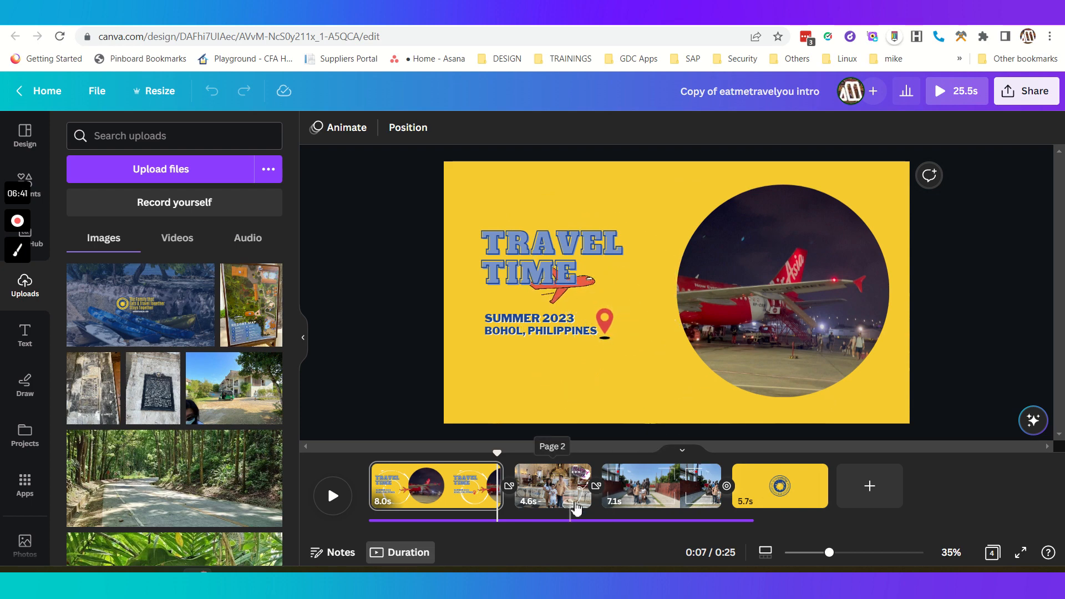
{"action": "left_click_drag", "start_coordinate": [506, 462], "coordinate": [629, 472]}
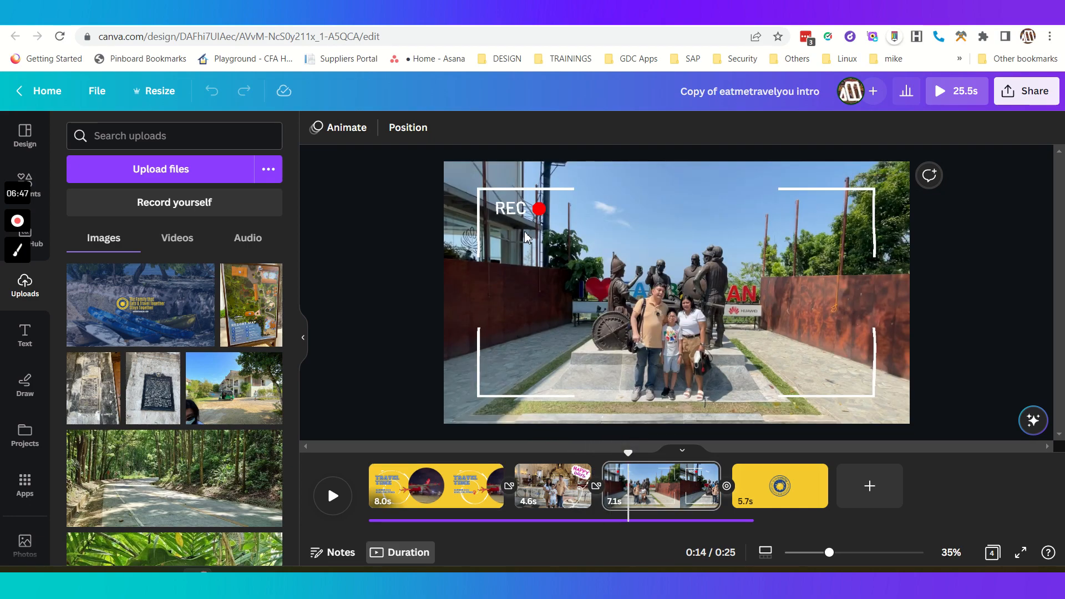
Switch to PowerDirector and continue the intro preview, pausing while the circular aquarium video is on screen
{"action": "key", "text": "alt+Tab"}
{"action": "left_click", "coordinate": [610, 264]}
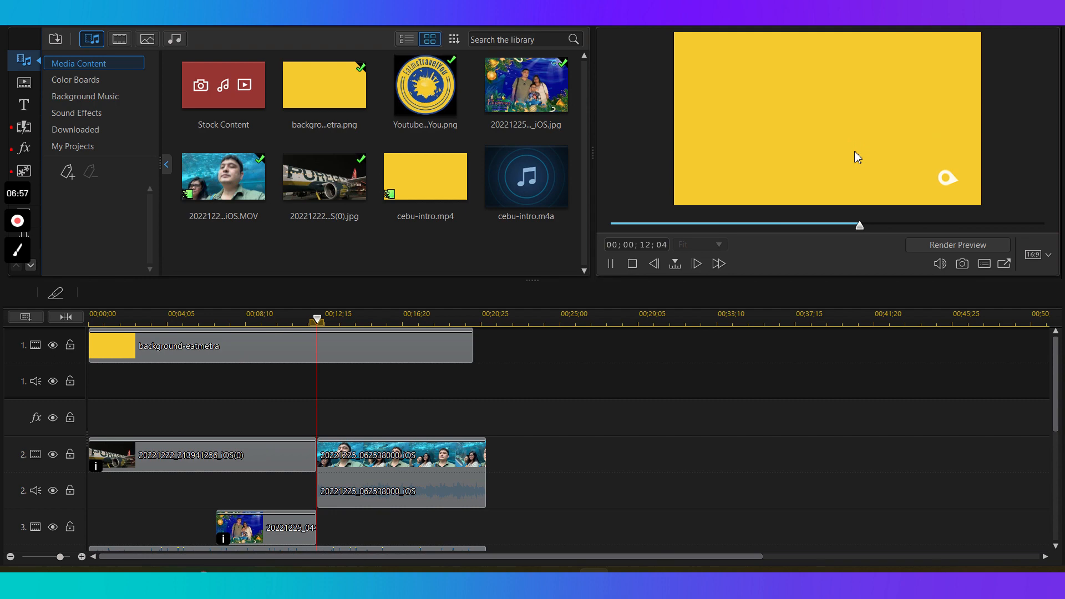
{"action": "left_click", "coordinate": [610, 269]}
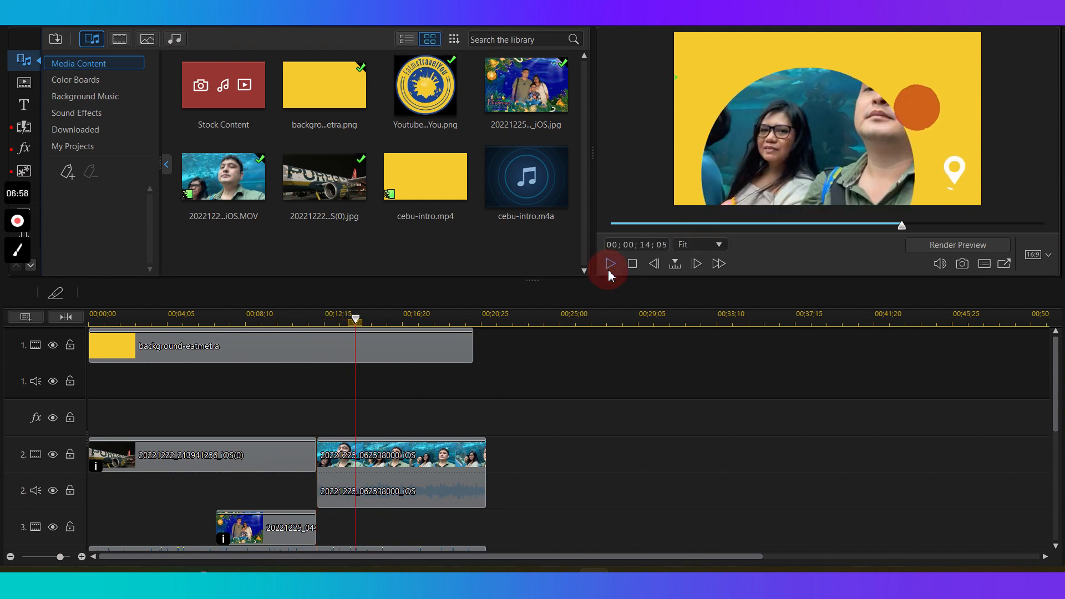
Return to the Canva design, select the audio track and shorten the third page to 2.7 seconds
{"action": "key", "text": "alt+Tab"}
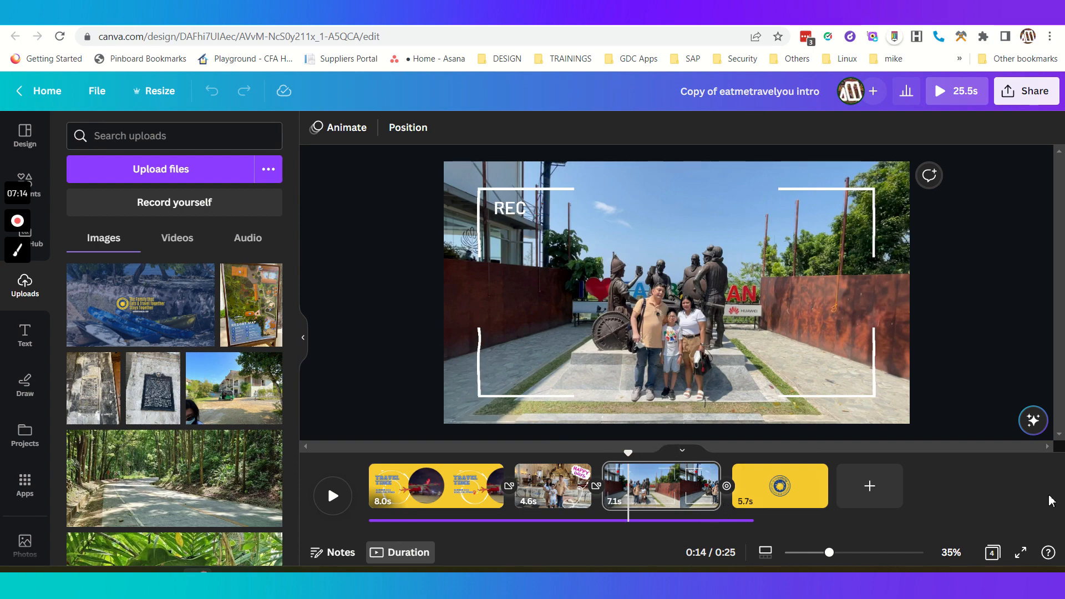
{"action": "left_click", "coordinate": [647, 521]}
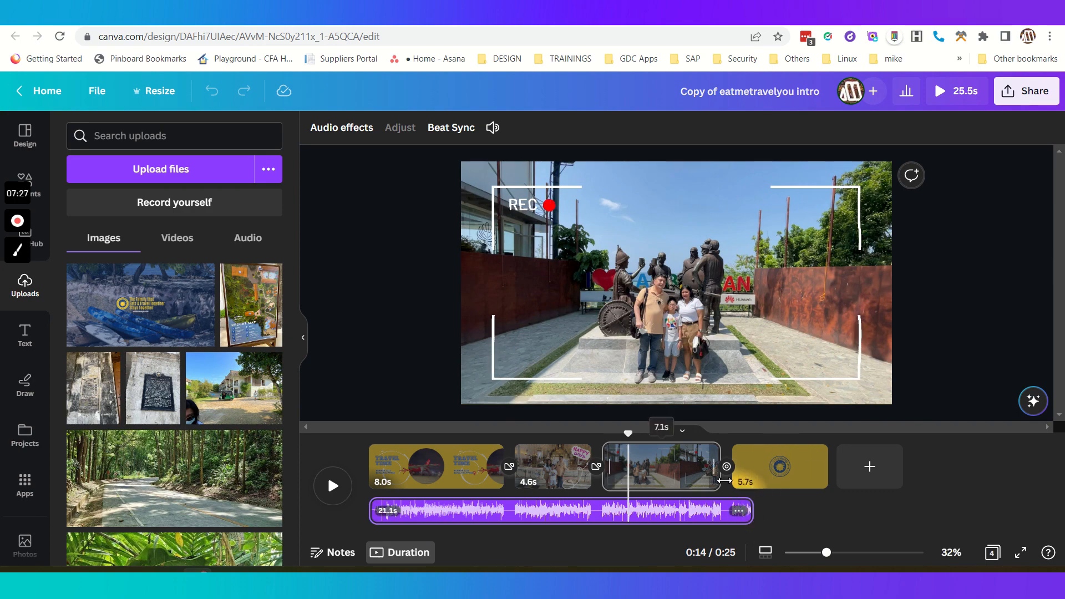
{"action": "left_click_drag", "start_coordinate": [724, 481], "coordinate": [650, 485]}
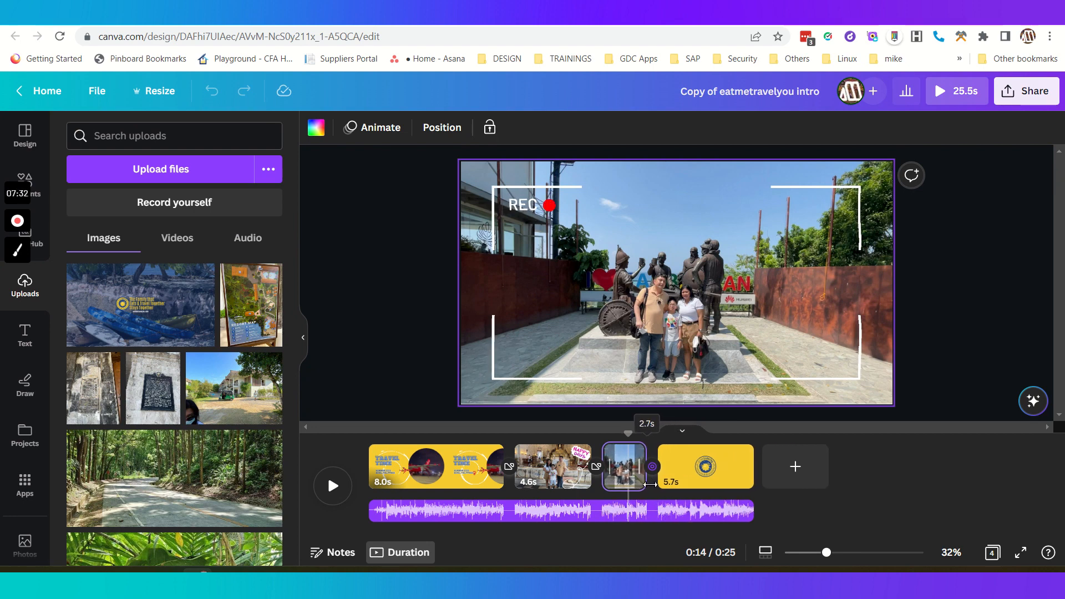
{"action": "left_click_drag", "start_coordinate": [650, 484], "coordinate": [652, 484]}
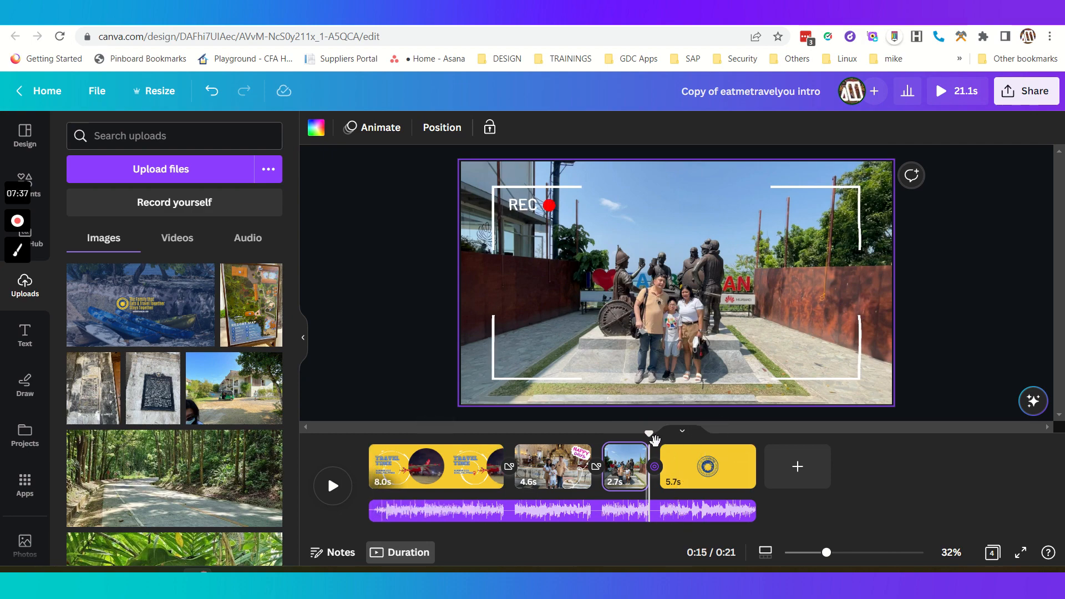
Play the Canva intro from the beginning and pause it near the end of the fourth page
{"action": "left_click_drag", "start_coordinate": [649, 433], "coordinate": [372, 433]}
{"action": "left_click", "coordinate": [333, 486]}
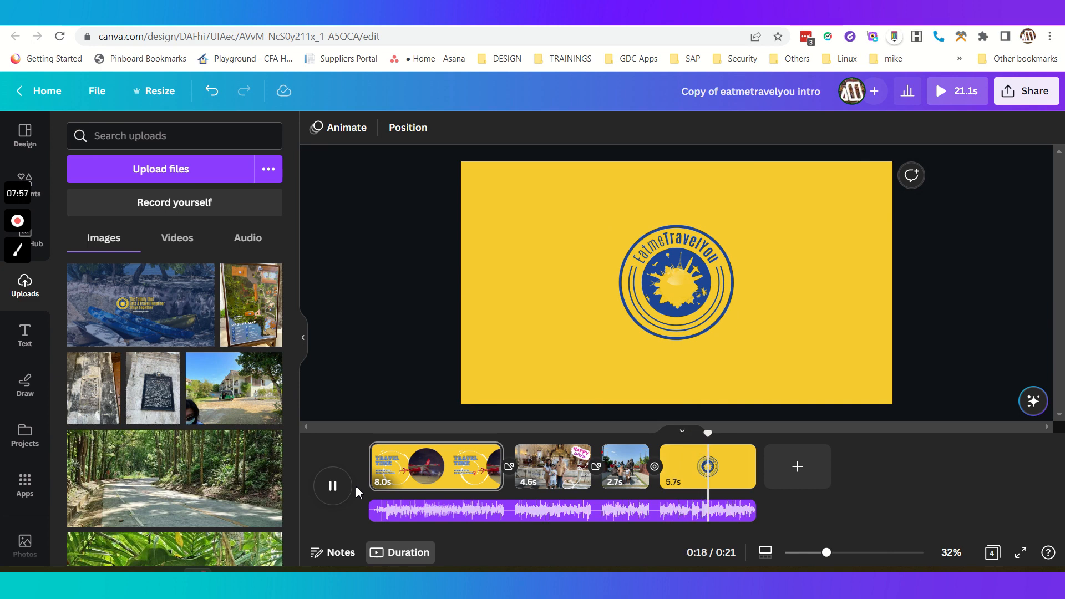
{"action": "left_click", "coordinate": [333, 489]}
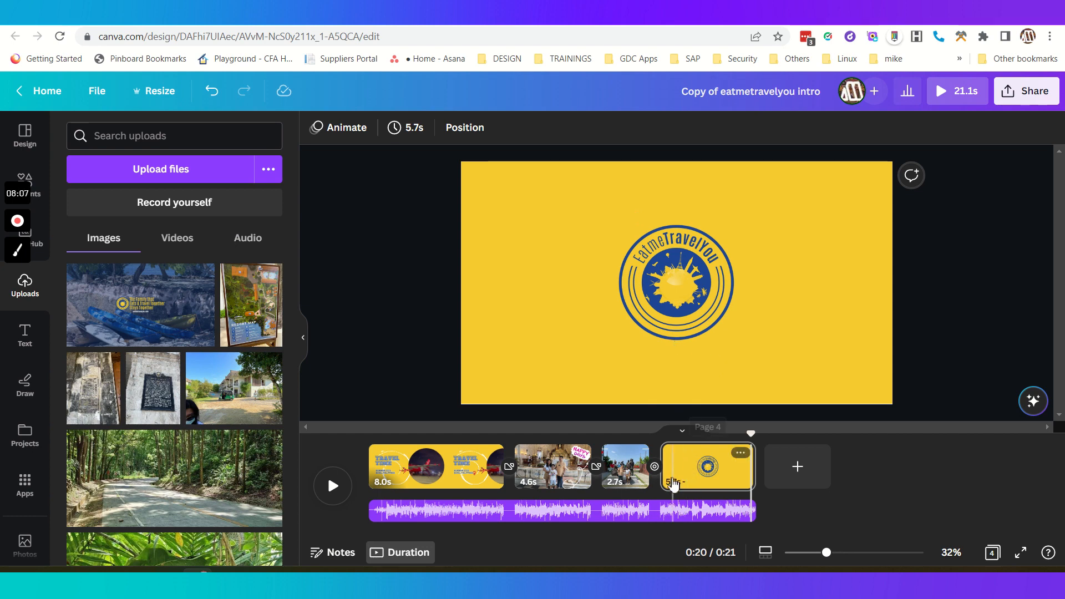
Examine the Circle Wipe transition between the third and fourth pages, then open the fourth page
{"action": "left_click", "coordinate": [657, 468]}
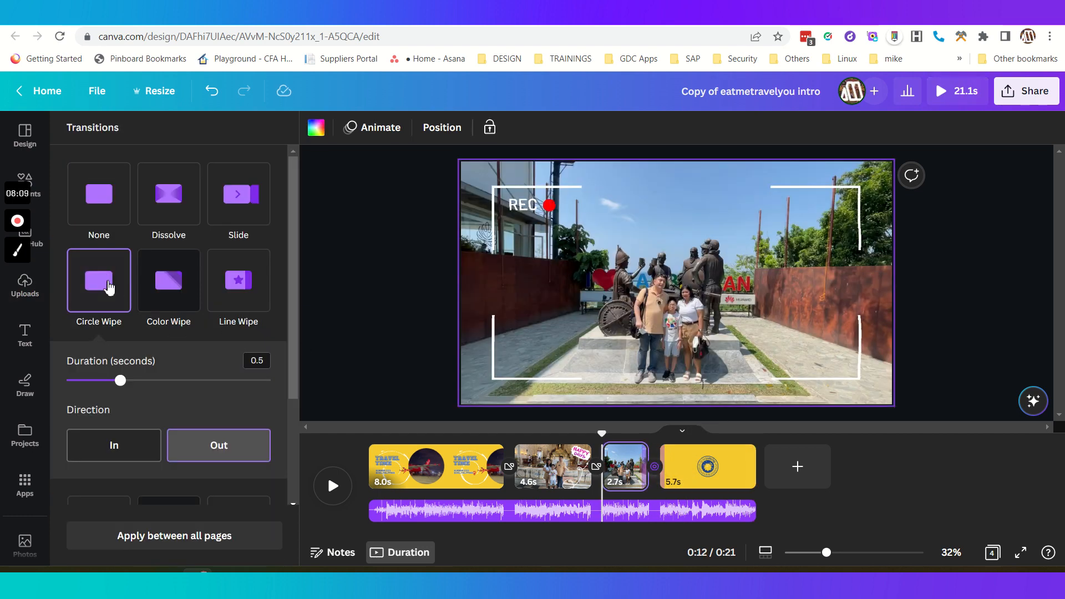
{"action": "left_click", "coordinate": [107, 285]}
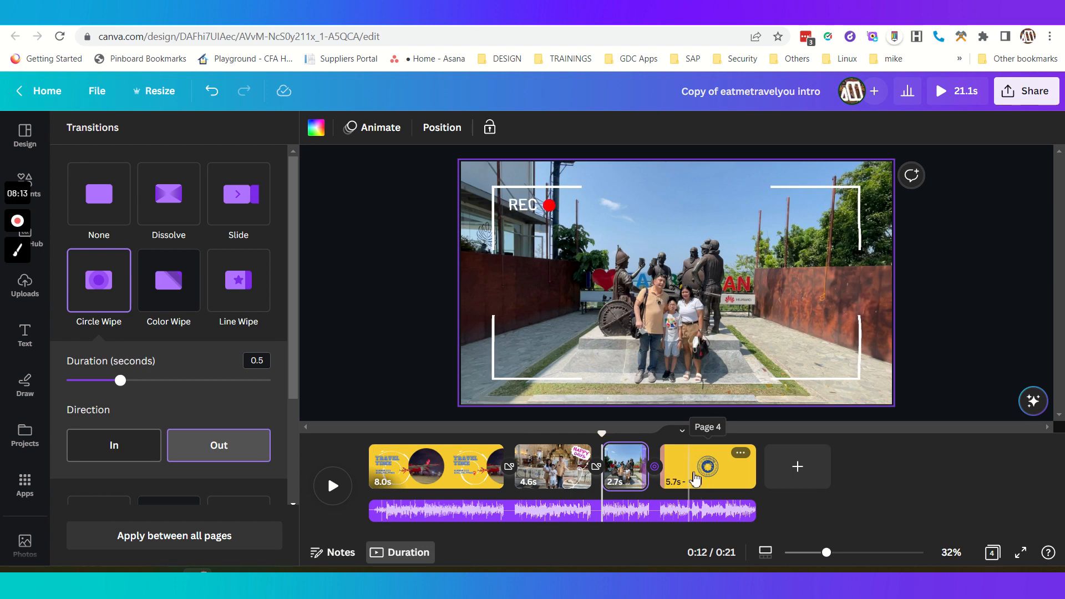
{"action": "left_click", "coordinate": [695, 478]}
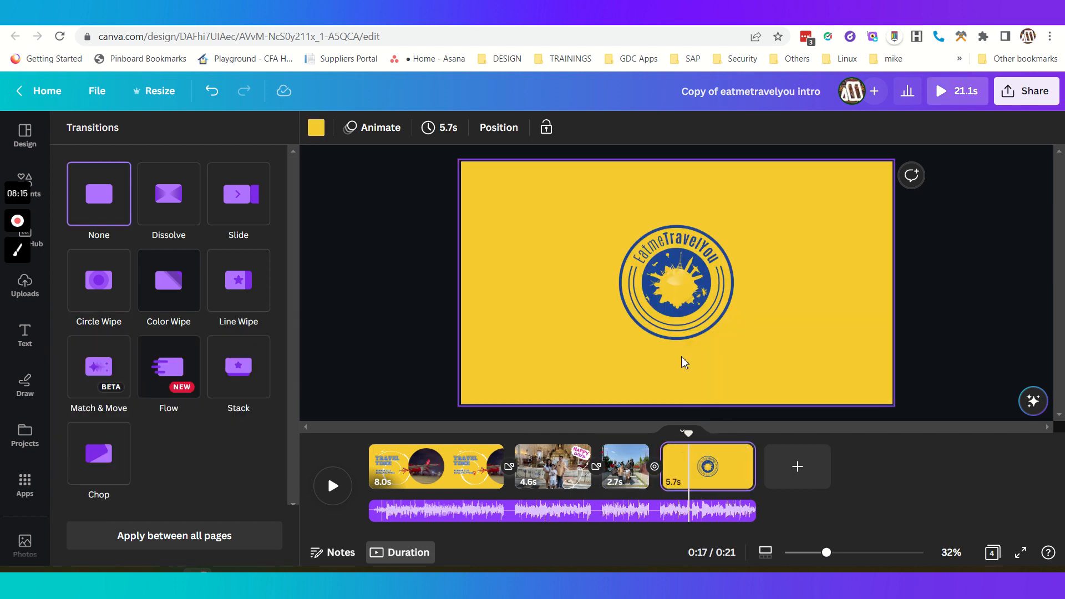
Examine the Scrapbook animation settings of the EatmeTravelYou logo and scrub forward through the fourth page
{"action": "left_click", "coordinate": [682, 289]}
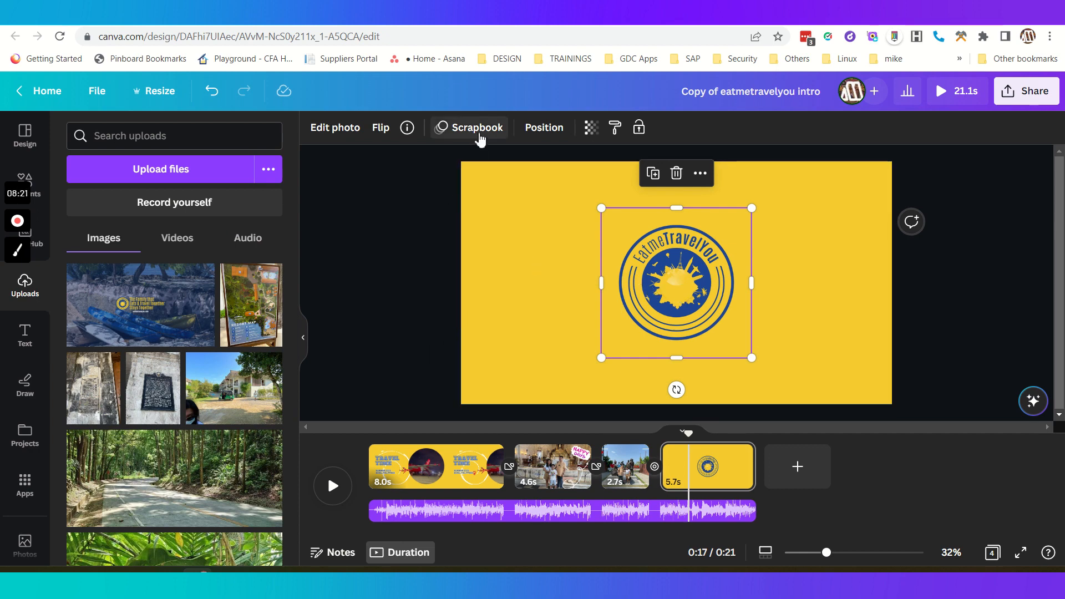
{"action": "left_click", "coordinate": [470, 138]}
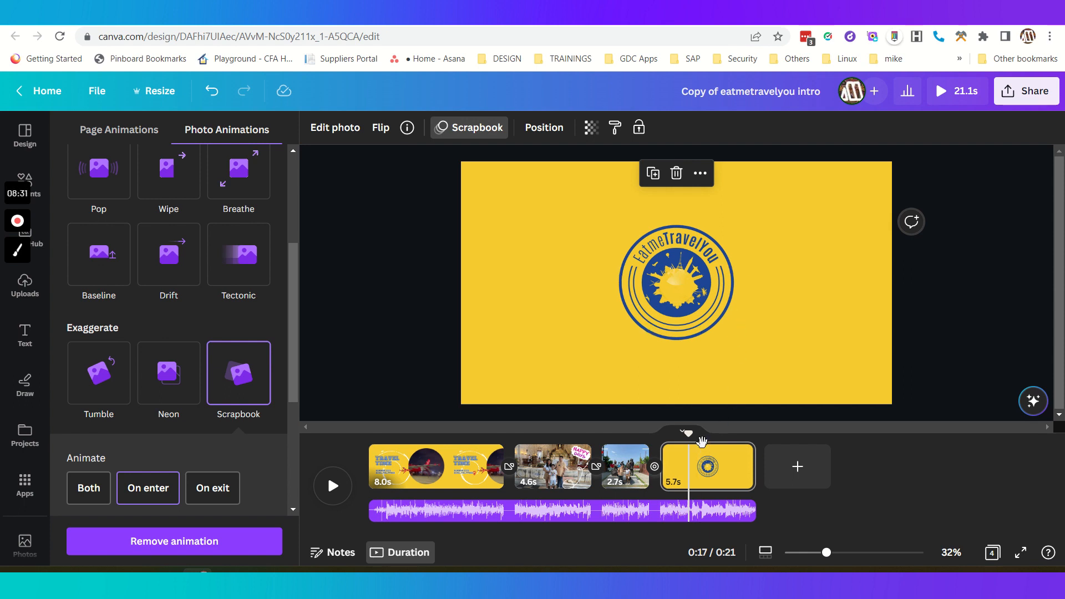
{"action": "left_click_drag", "start_coordinate": [698, 440], "coordinate": [717, 459]}
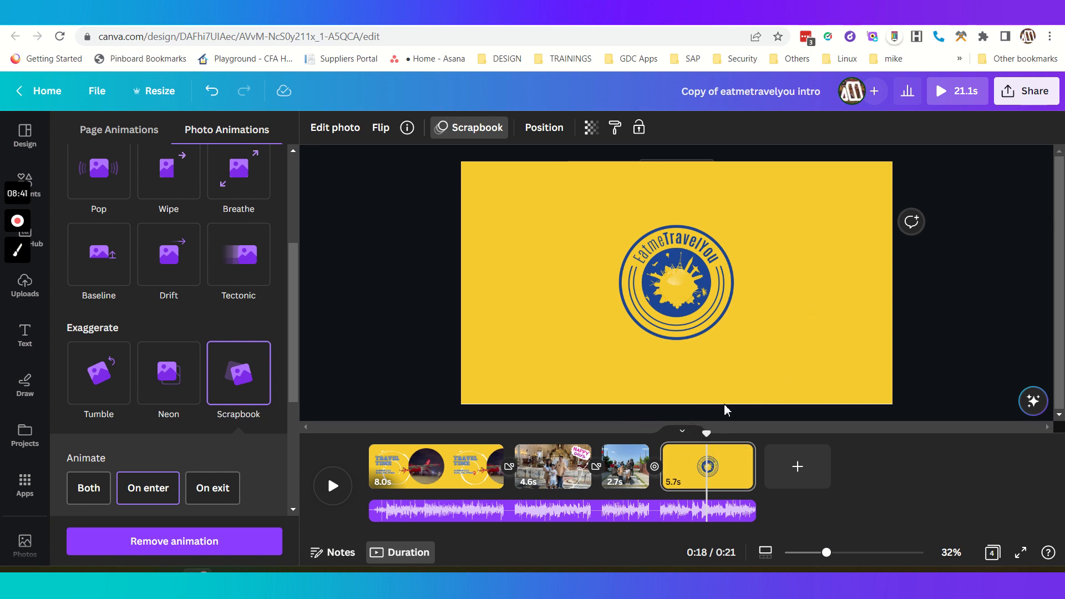
Show the timing of the EatmeTravelYou logo on the timeline and scrub along it
{"action": "left_click", "coordinate": [705, 294]}
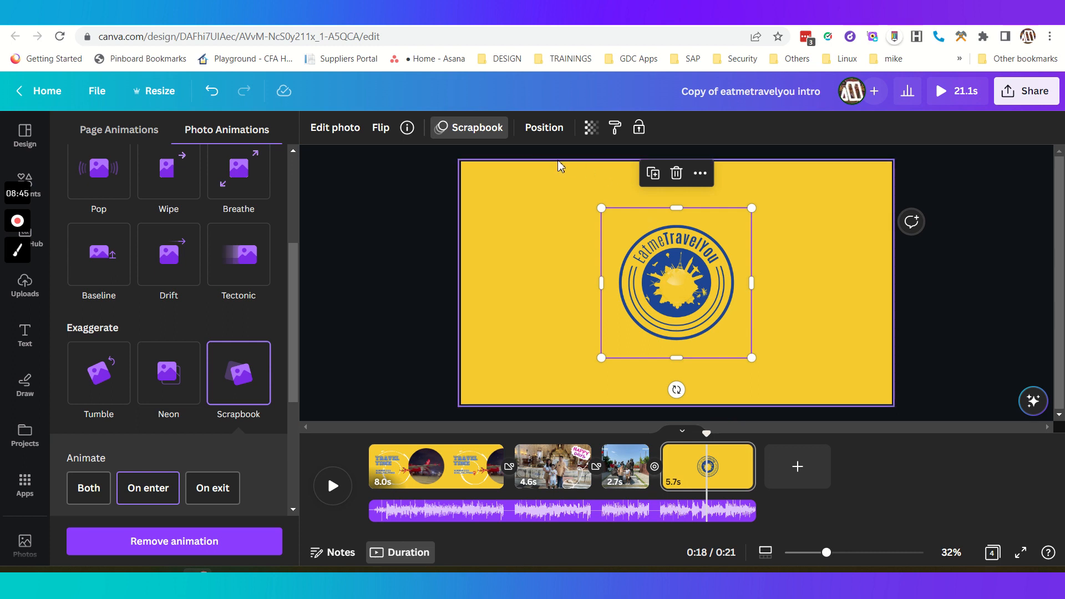
{"action": "right_click", "coordinate": [655, 292]}
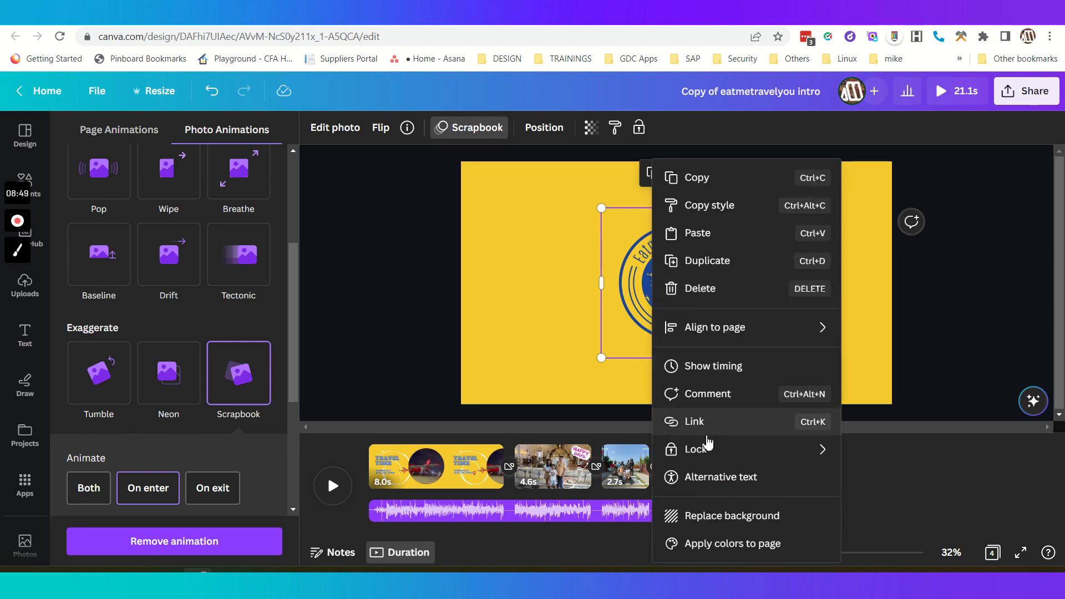
{"action": "left_click", "coordinate": [708, 366]}
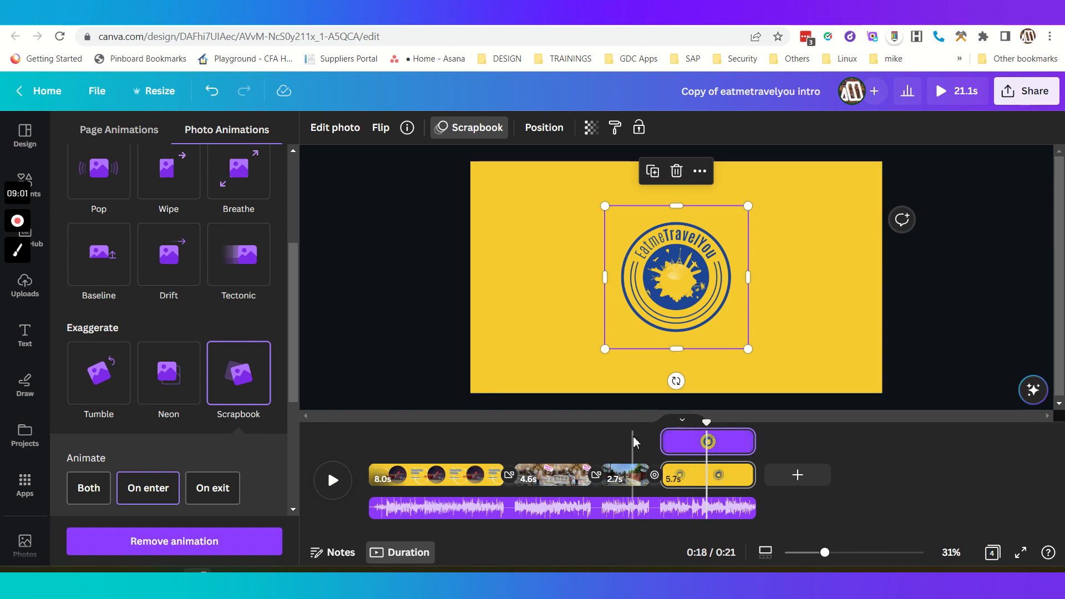
{"action": "left_click_drag", "start_coordinate": [714, 429], "coordinate": [729, 460]}
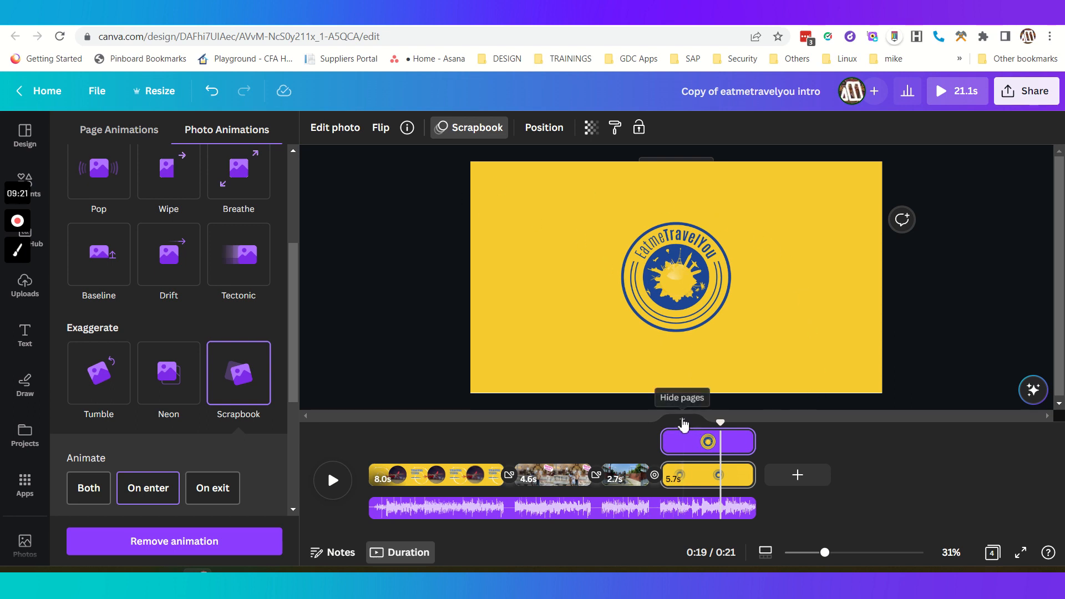
Switch to PowerDirector and open the recent project Cebu2022-Main.pds
{"action": "left_click", "coordinate": [776, 571]}
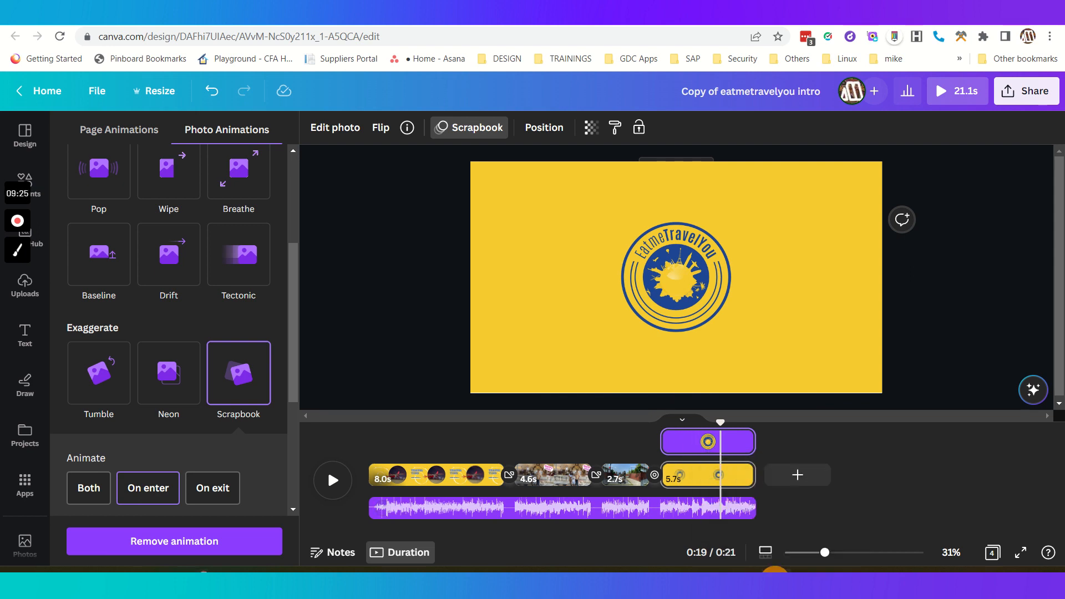
{"action": "key", "text": "alt+Tab"}
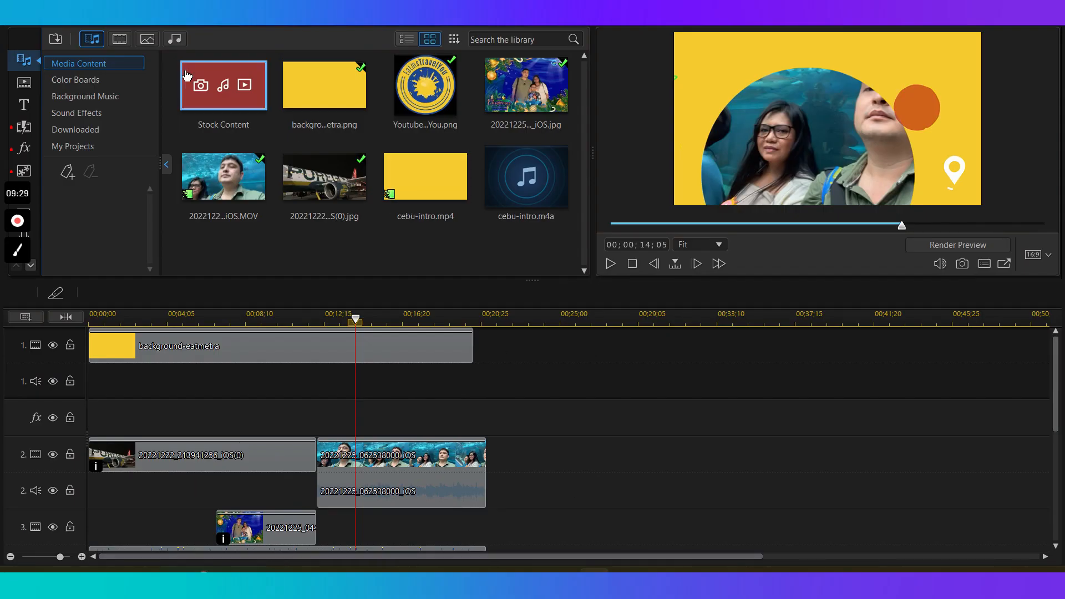
{"action": "left_click", "coordinate": [54, 27]}
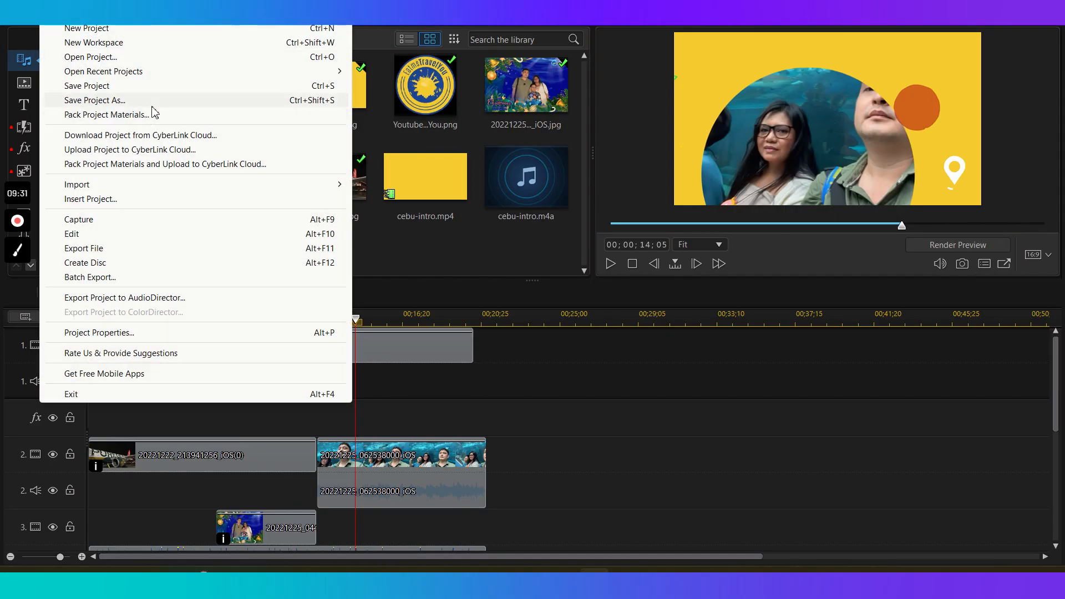
{"action": "mouse_move", "coordinate": [195, 72]}
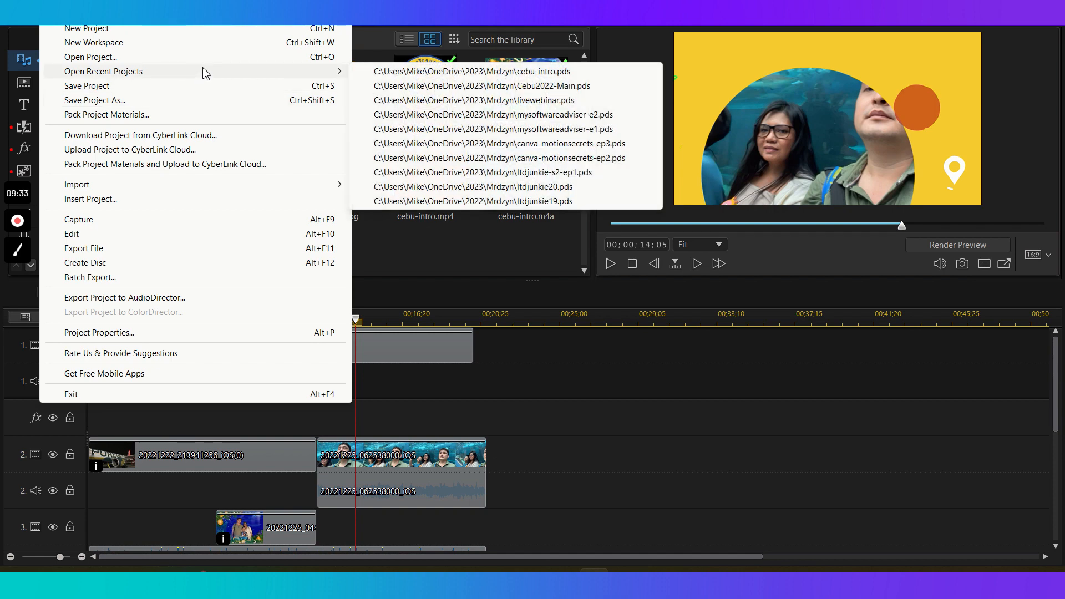
{"action": "left_click", "coordinate": [602, 84]}
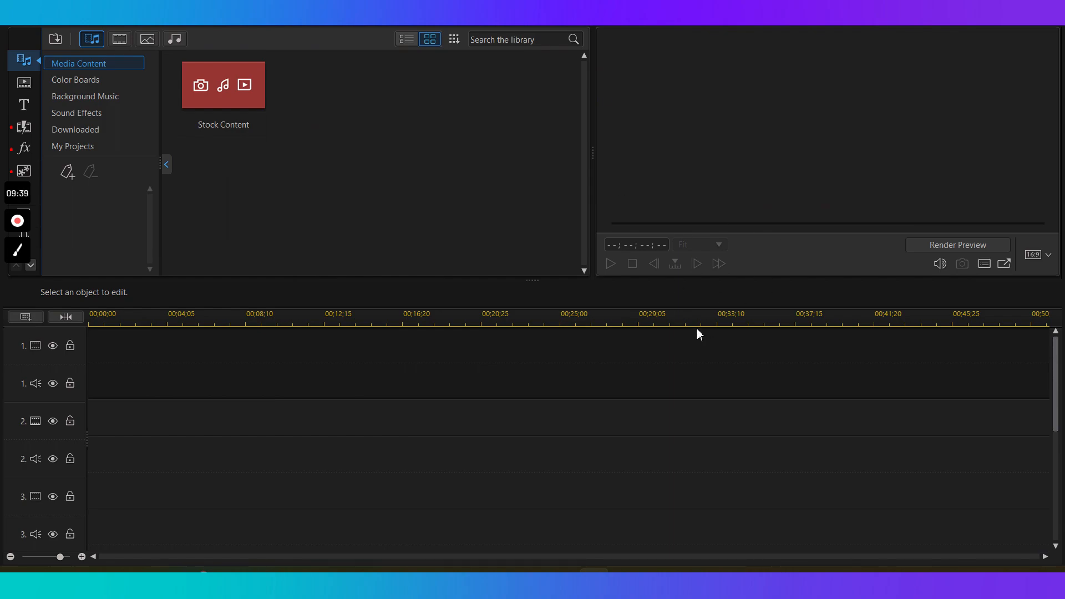
Switch to Canva, open the Eatmetravelyou Bohol 2023 video from the projects and look along its timeline
{"action": "key", "text": "alt+Tab"}
{"action": "left_click", "coordinate": [261, 17]}
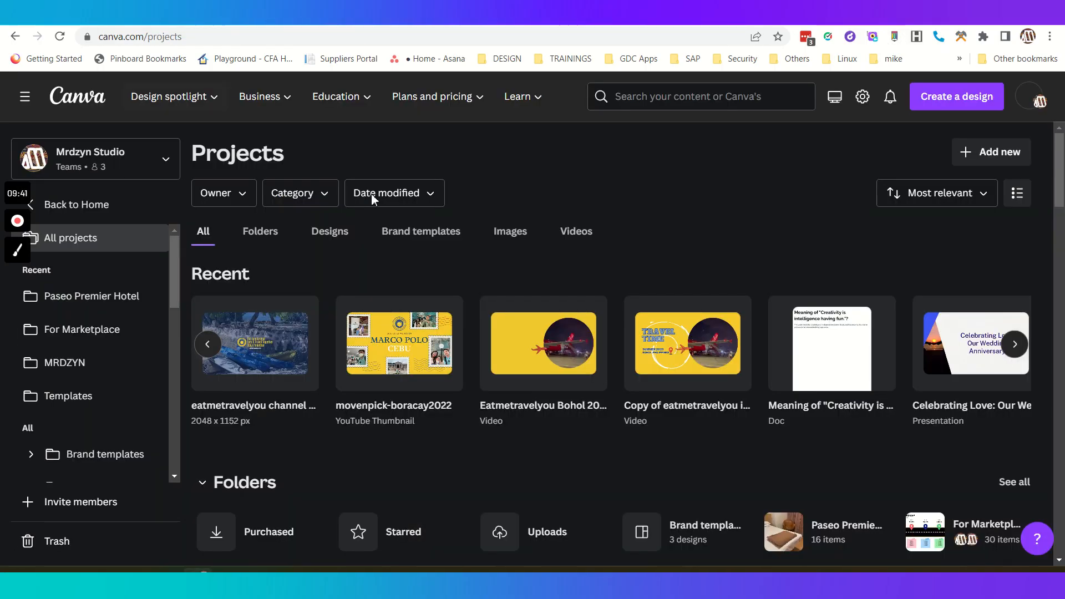
{"action": "left_click", "coordinate": [555, 354]}
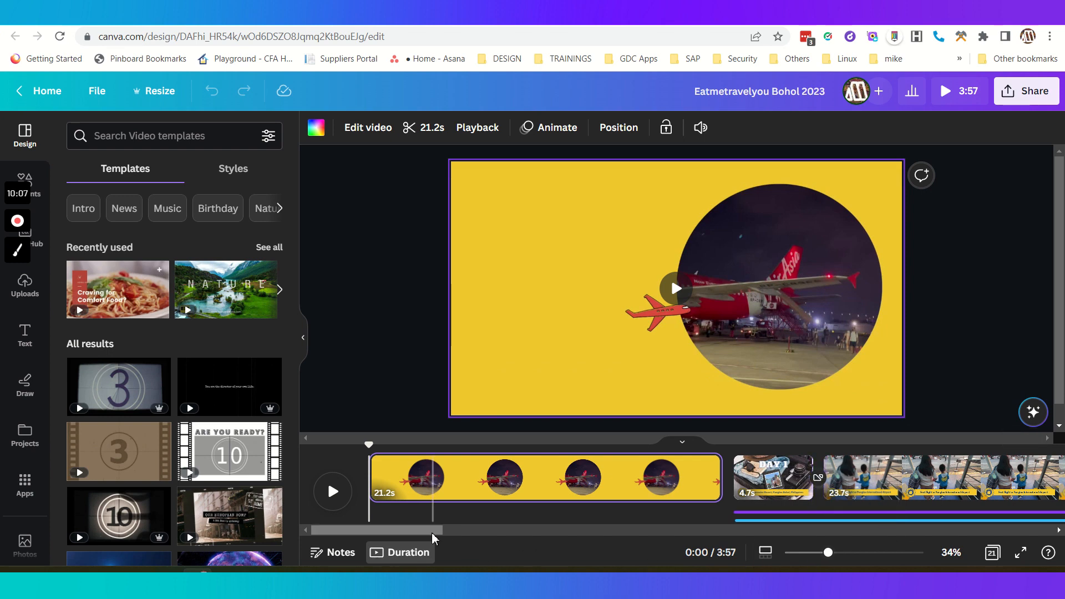
{"action": "left_click_drag", "start_coordinate": [432, 531], "coordinate": [488, 539]}
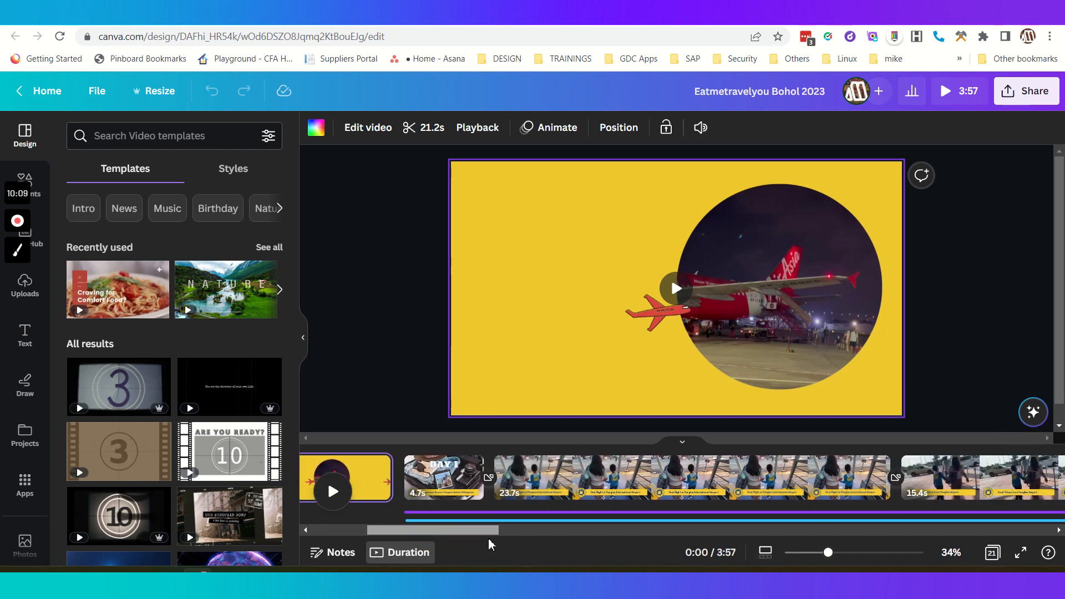
Switch to PowerDirector and scrub back through the Cebu2022-Main timeline towards its beginning
{"action": "mouse_move", "coordinate": [670, 391]}
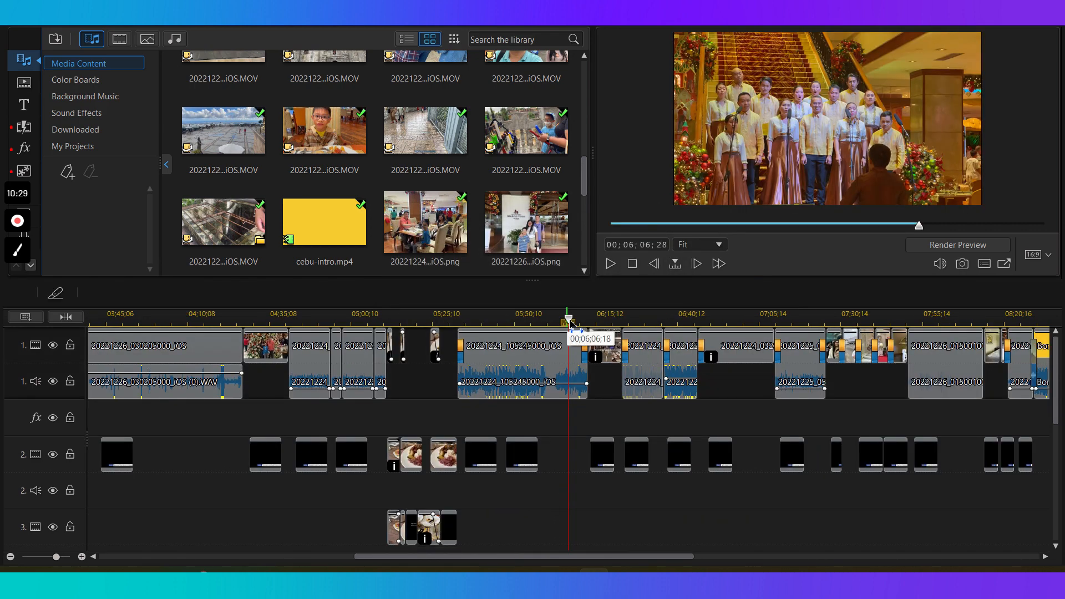
{"action": "left_click_drag", "start_coordinate": [570, 322], "coordinate": [211, 395]}
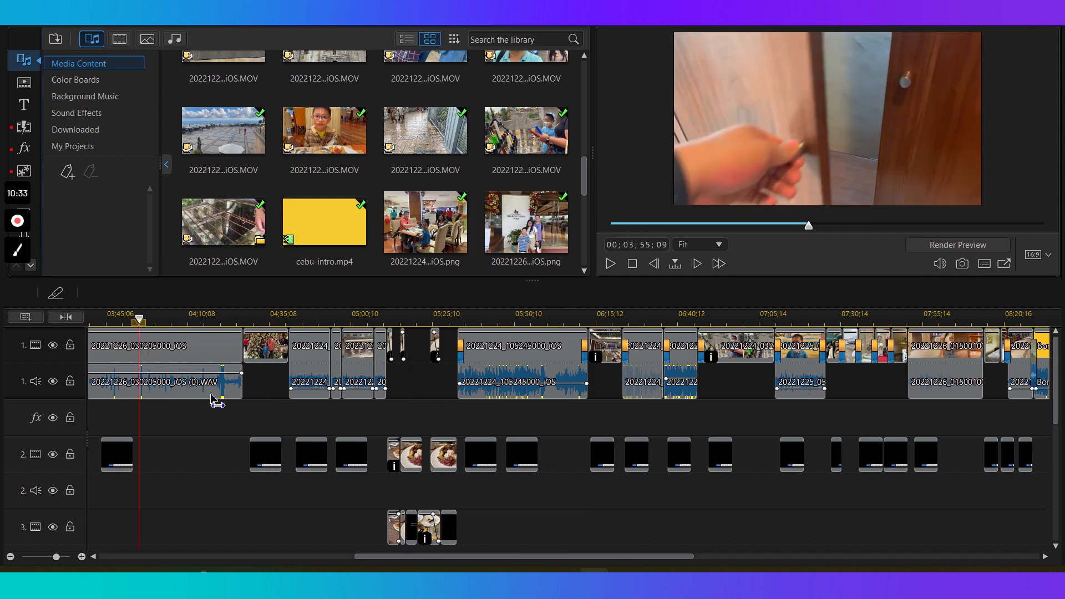
{"action": "left_click_drag", "start_coordinate": [507, 556], "coordinate": [173, 547]}
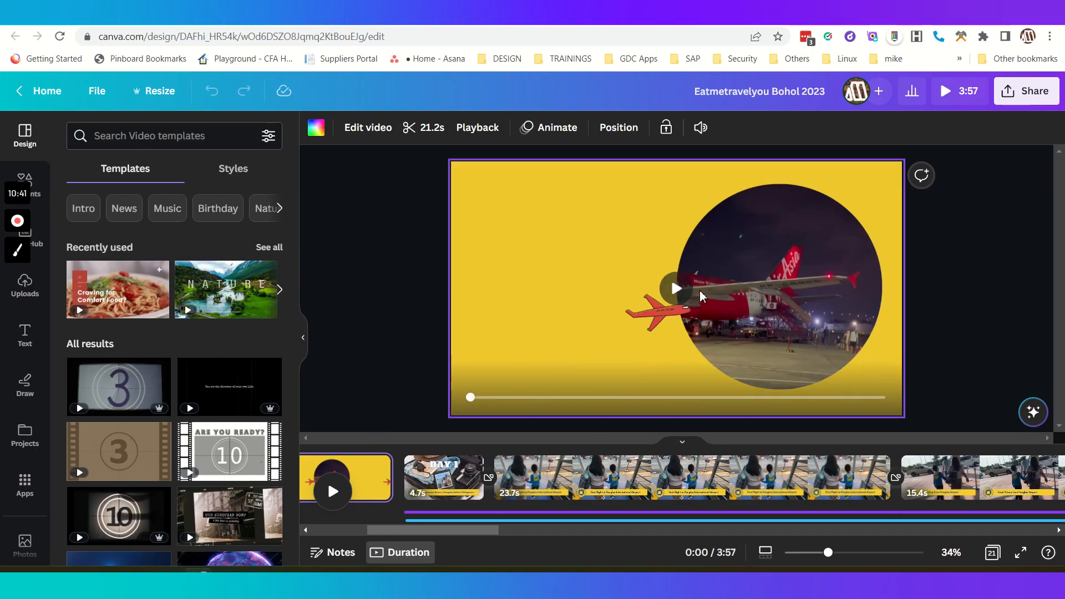
Switch back to Canva, scrub through the intro on the first page of the Bohol video, and open the DAY 1 page
{"action": "left_click_drag", "start_coordinate": [495, 532], "coordinate": [418, 527]}
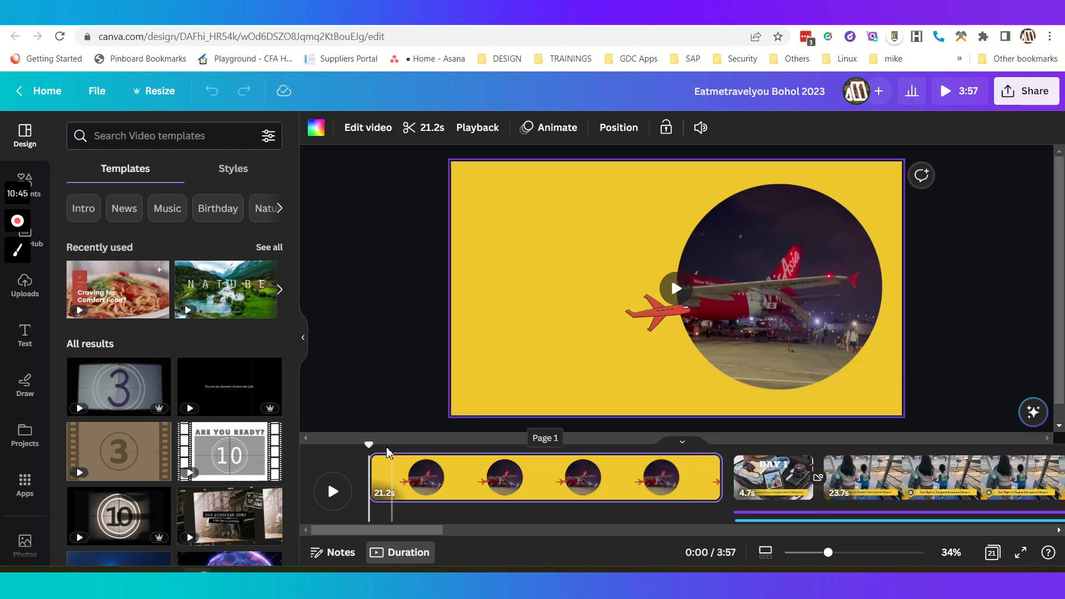
{"action": "left_click_drag", "start_coordinate": [377, 453], "coordinate": [692, 453]}
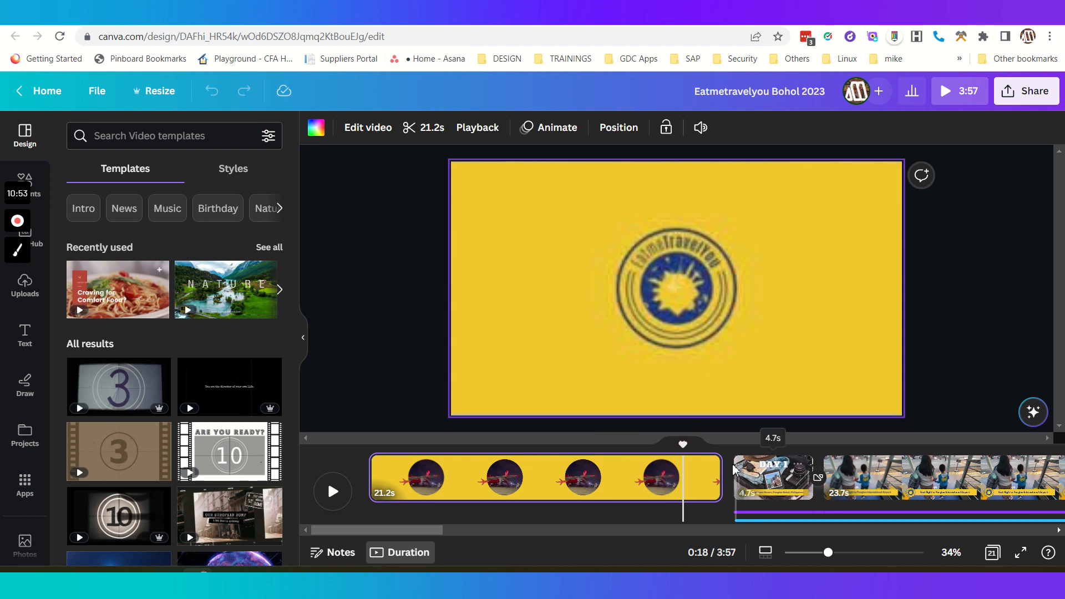
{"action": "left_click_drag", "start_coordinate": [411, 532], "coordinate": [455, 538]}
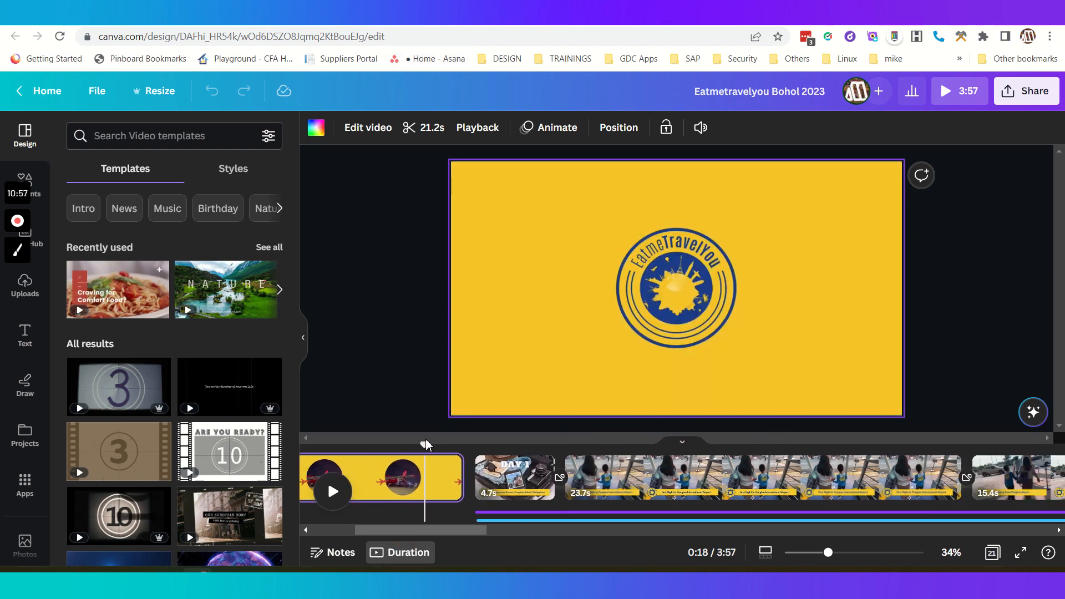
{"action": "left_click_drag", "start_coordinate": [432, 454], "coordinate": [503, 469]}
{"action": "left_click", "coordinate": [501, 467]}
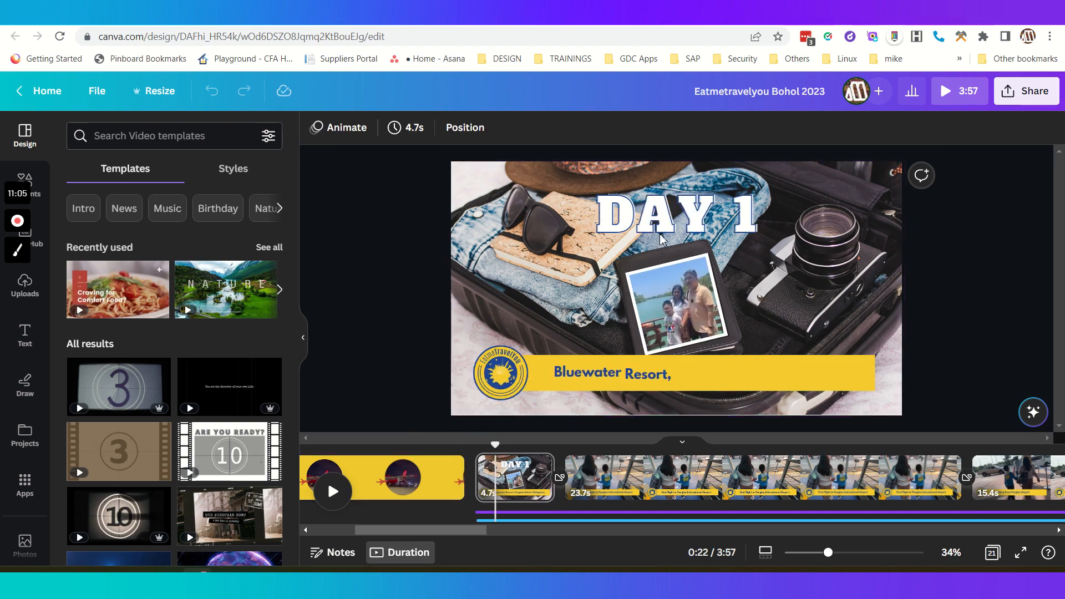
Examine the animations of the DAY 1 title and the family photo, including the photo's Baseline settings
{"action": "left_click", "coordinate": [660, 228]}
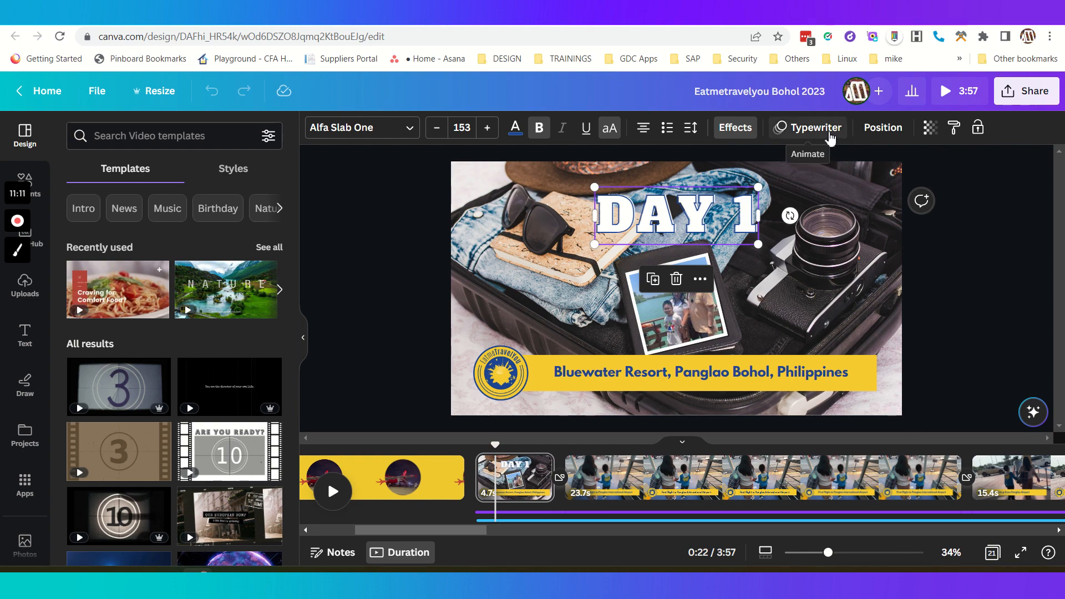
{"action": "left_click", "coordinate": [667, 309]}
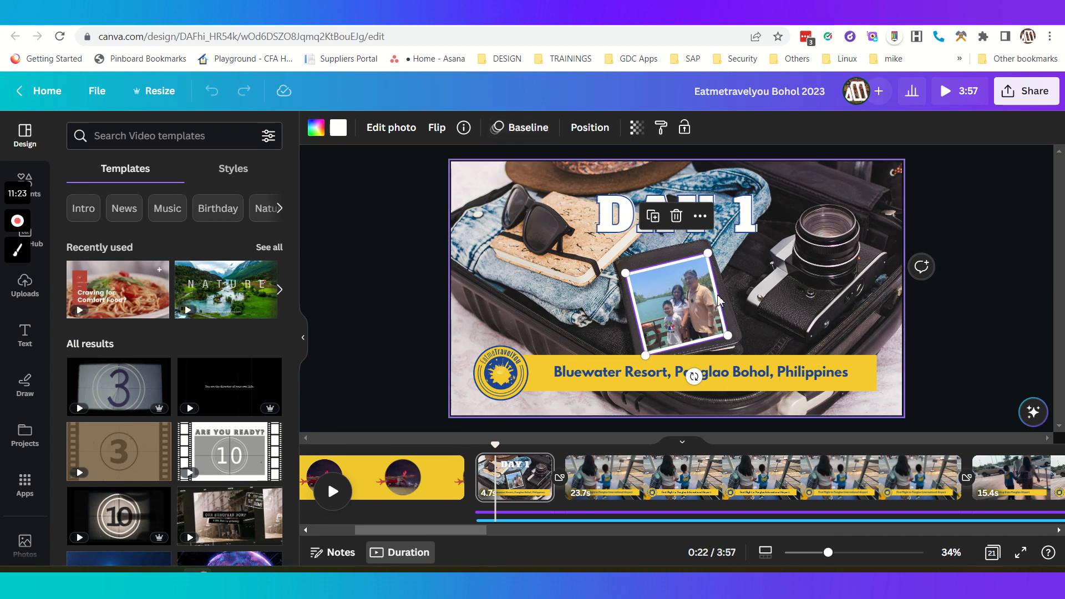
{"action": "left_click", "coordinate": [943, 302]}
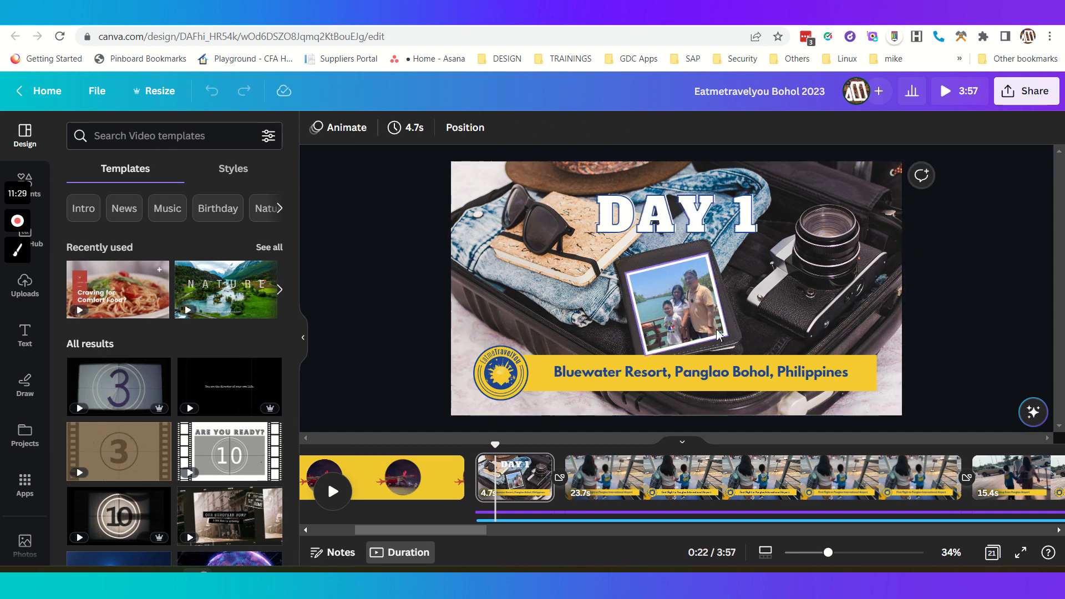
{"action": "left_click", "coordinate": [659, 302]}
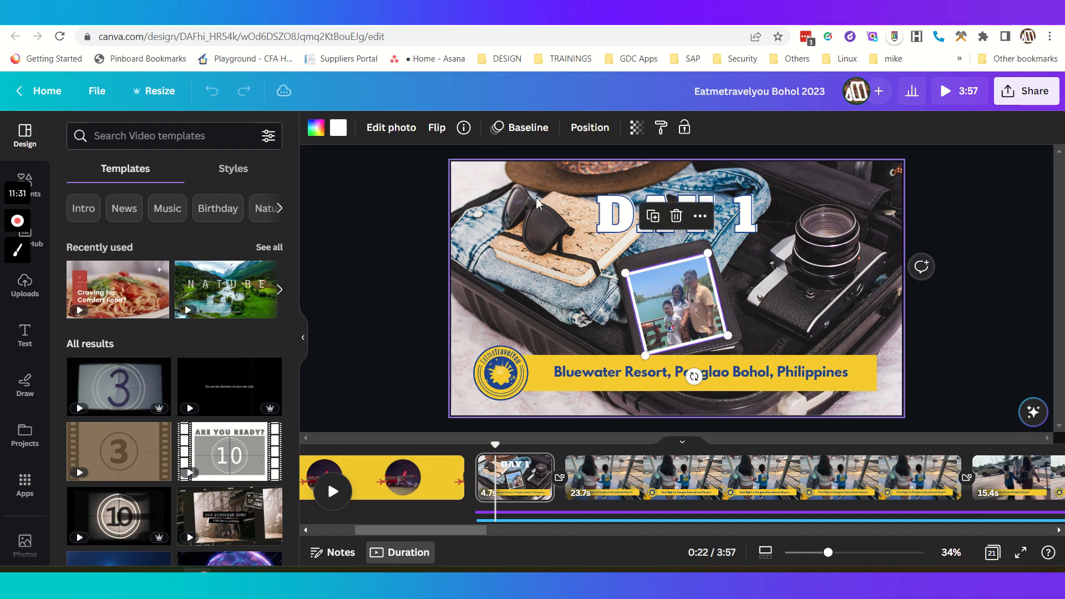
{"action": "left_click", "coordinate": [525, 131]}
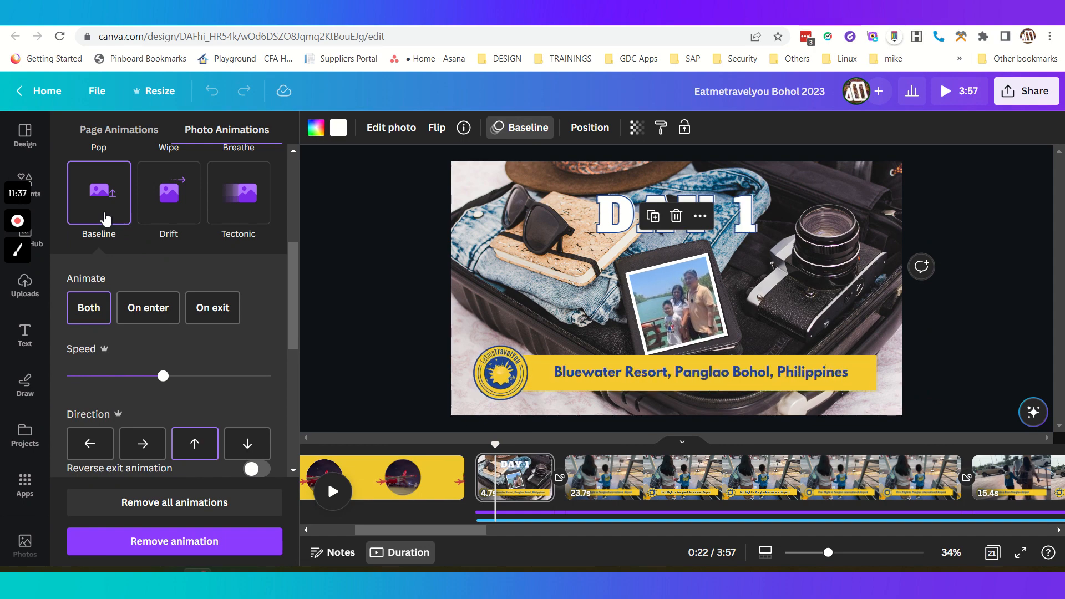
{"action": "left_click", "coordinate": [412, 321]}
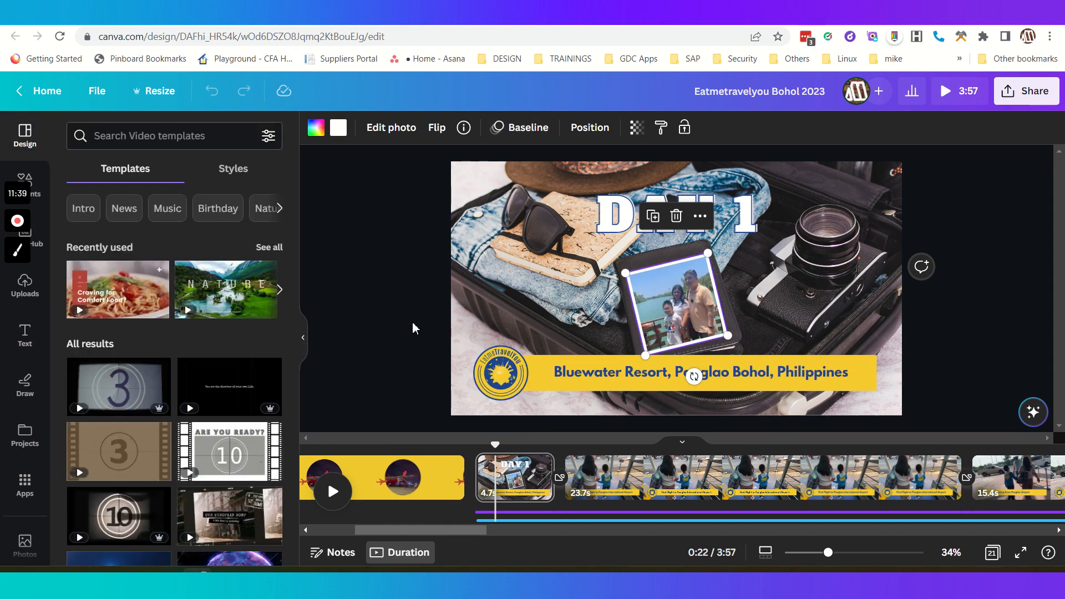
Examine the animations of the banner's logo, yellow bar and location text, previewing the text's Ascend animation with the Word writing style
{"action": "left_click", "coordinate": [492, 381]}
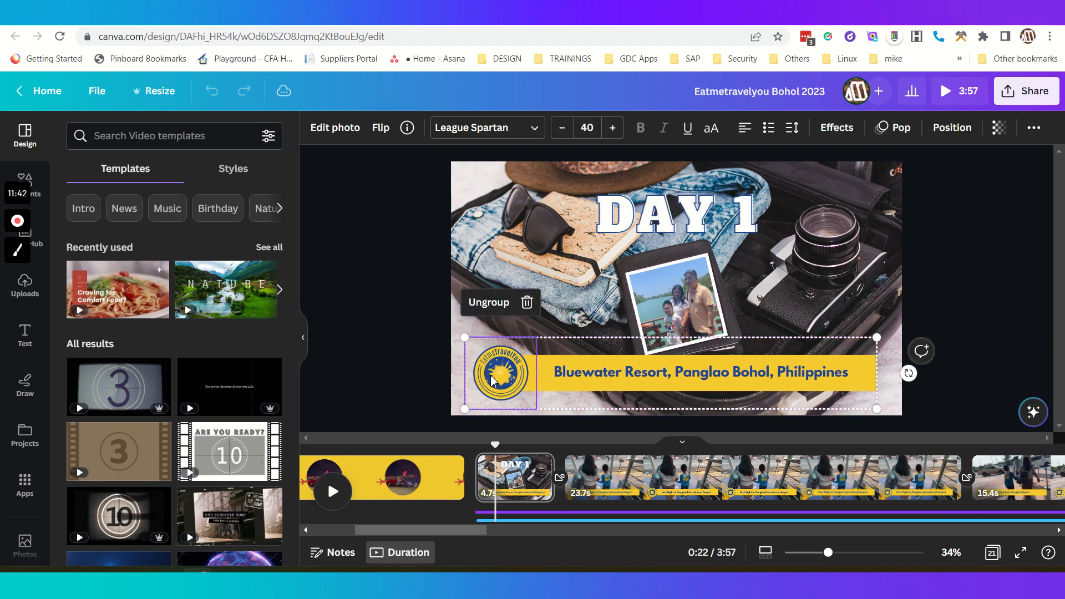
{"action": "left_click", "coordinate": [565, 361]}
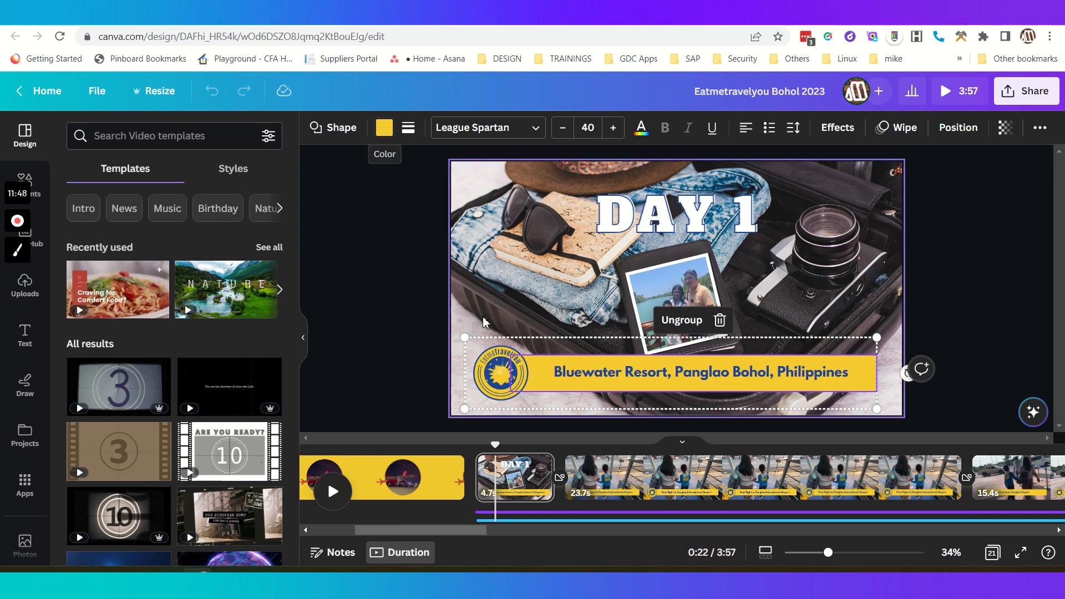
{"action": "left_click", "coordinate": [608, 377]}
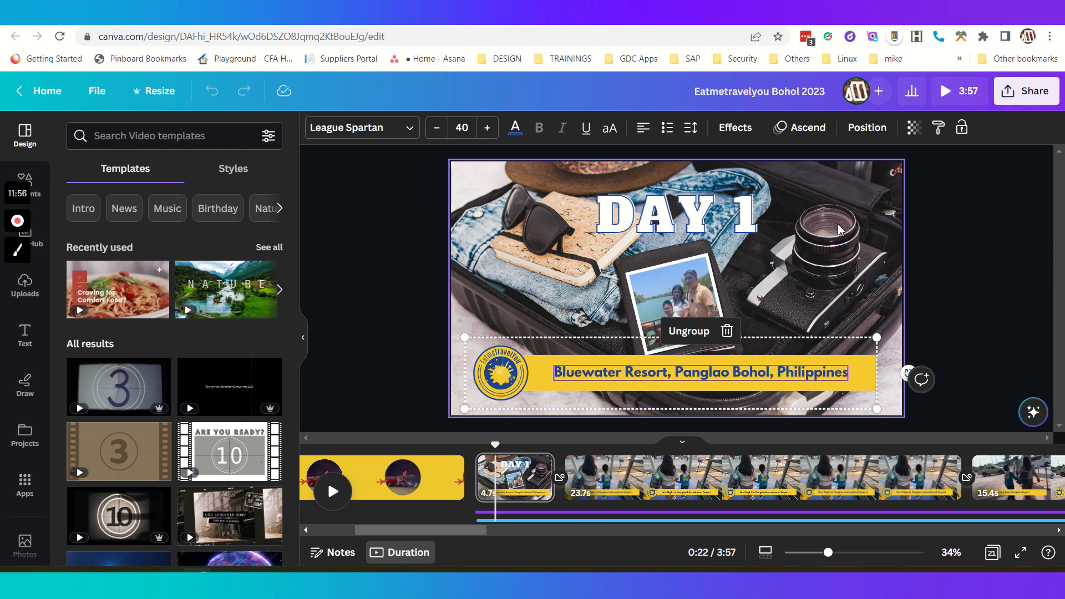
{"action": "left_click", "coordinate": [799, 127]}
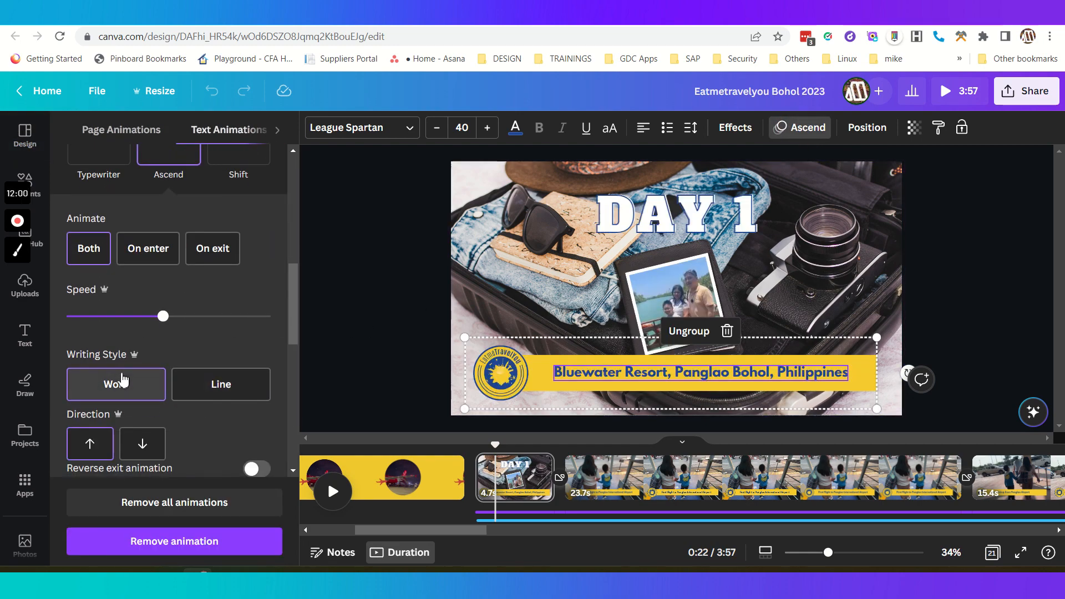
{"action": "left_click", "coordinate": [119, 385]}
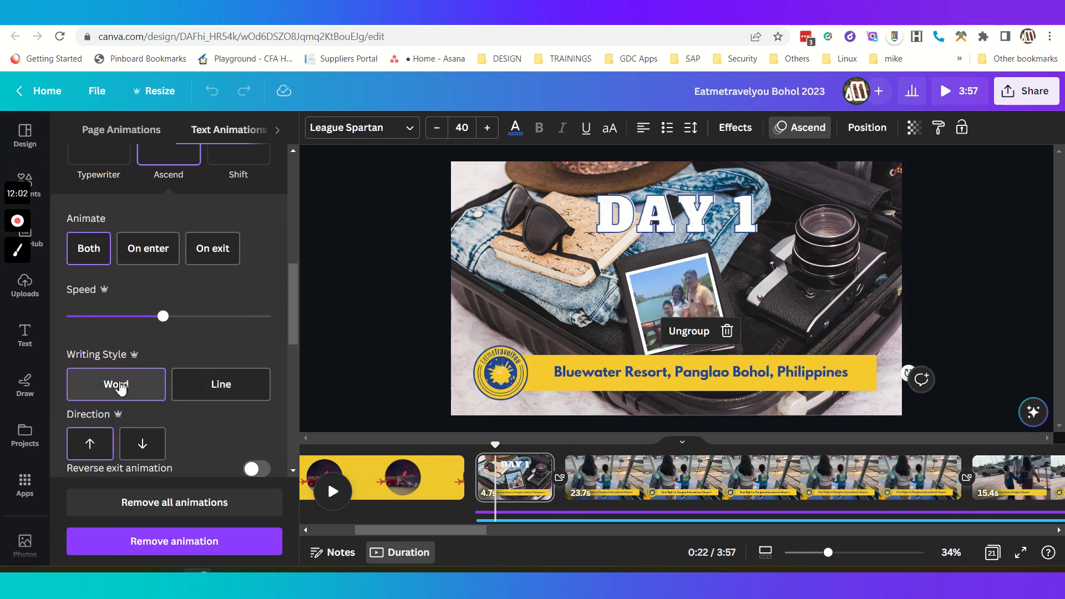
{"action": "left_click", "coordinate": [389, 373]}
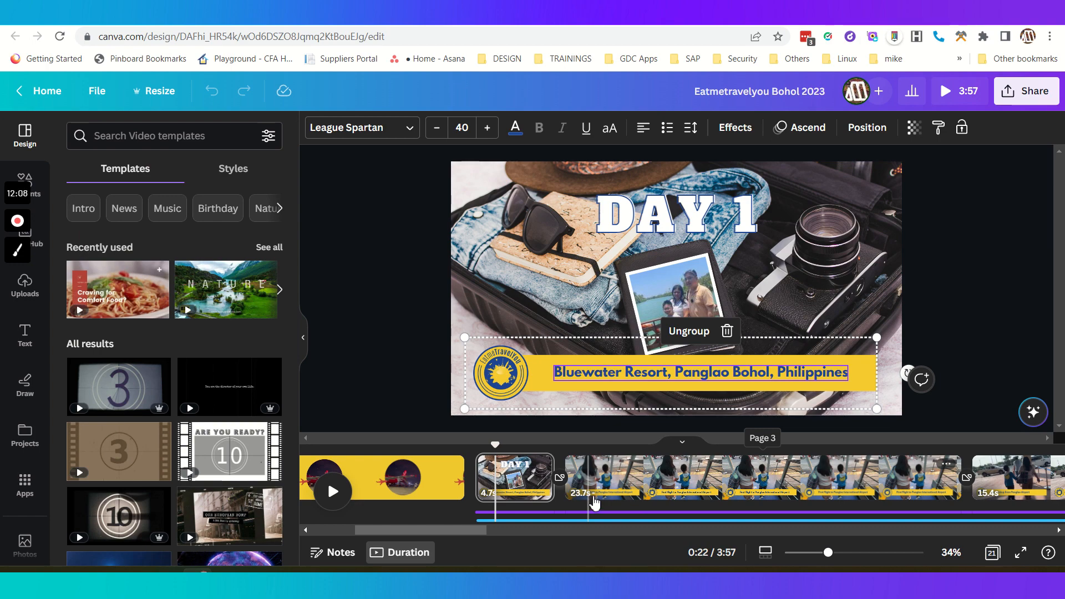
Examine the Color Wipe transition between the second and third pages
{"action": "left_click", "coordinate": [560, 477]}
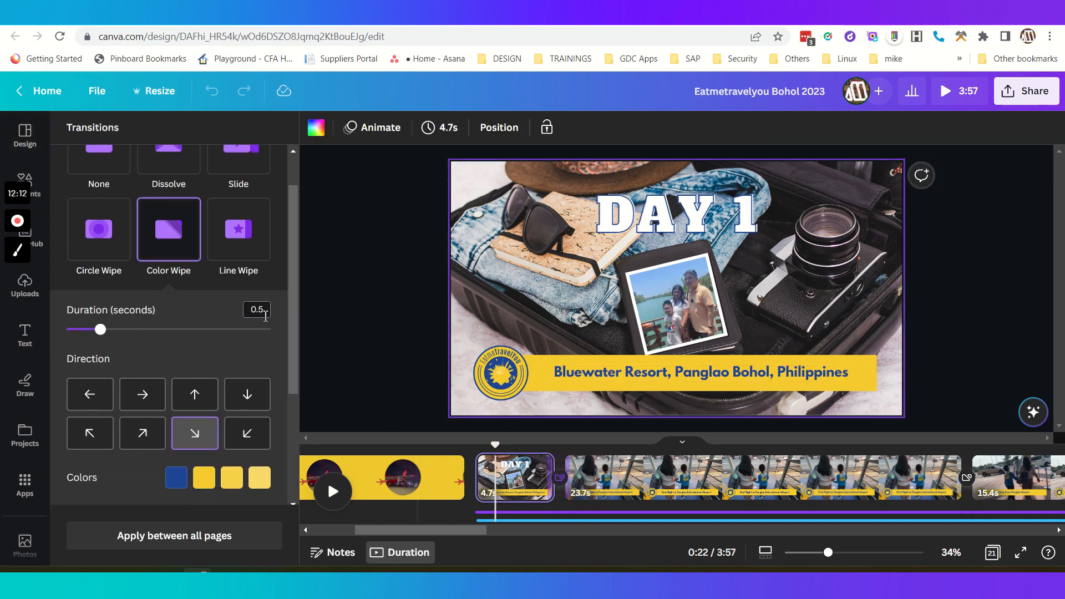
{"action": "left_click", "coordinate": [181, 238]}
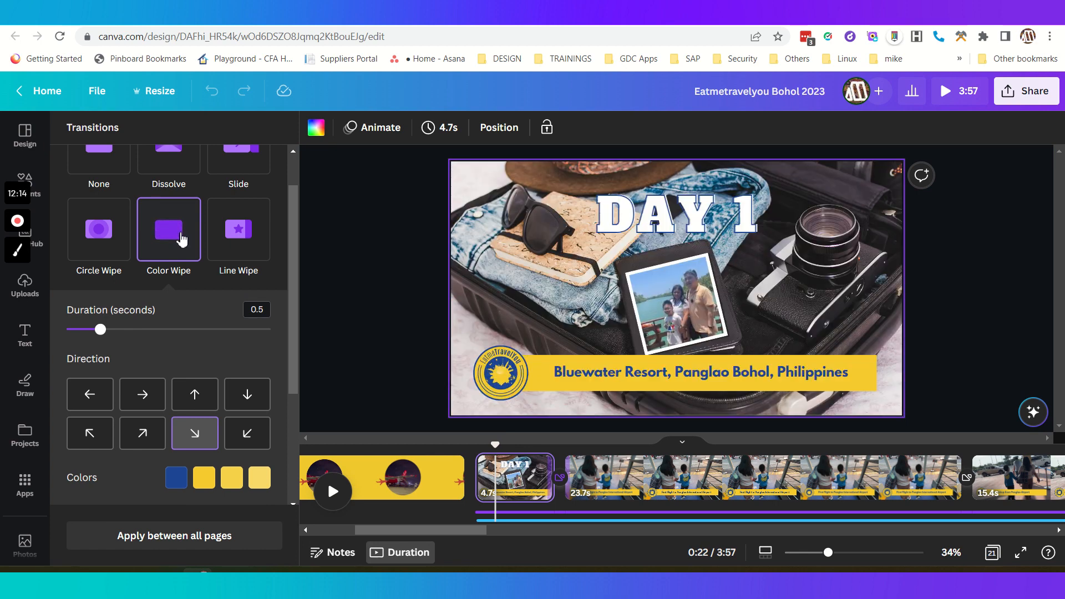
{"action": "left_click", "coordinate": [168, 231]}
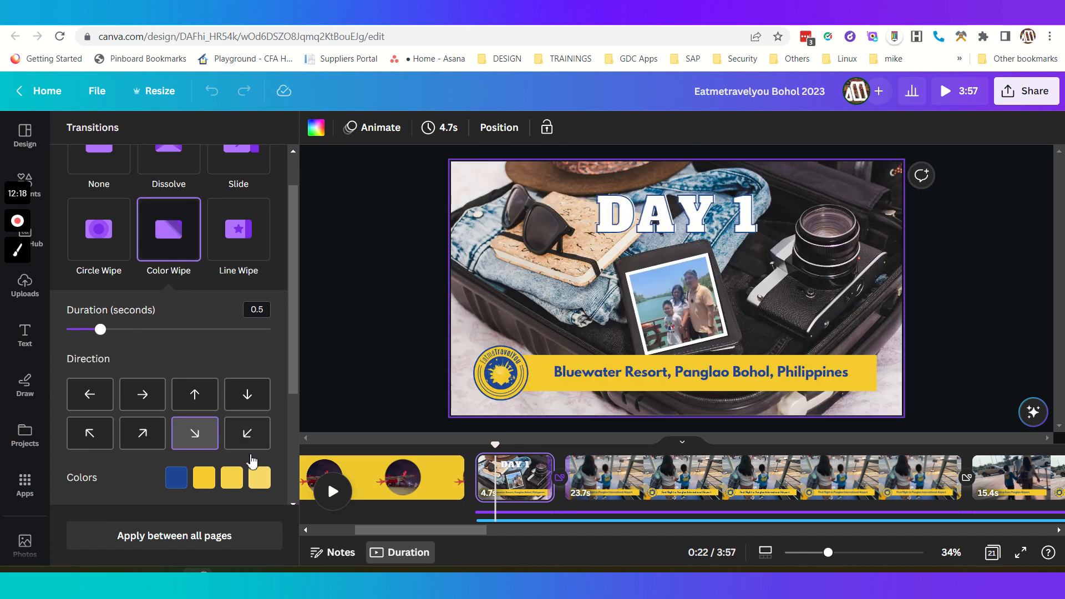
Recolor the Color Wipe transition after the DAY 1 page, making its third color blue and its second and fourth colors yellow
{"action": "left_click", "coordinate": [233, 480]}
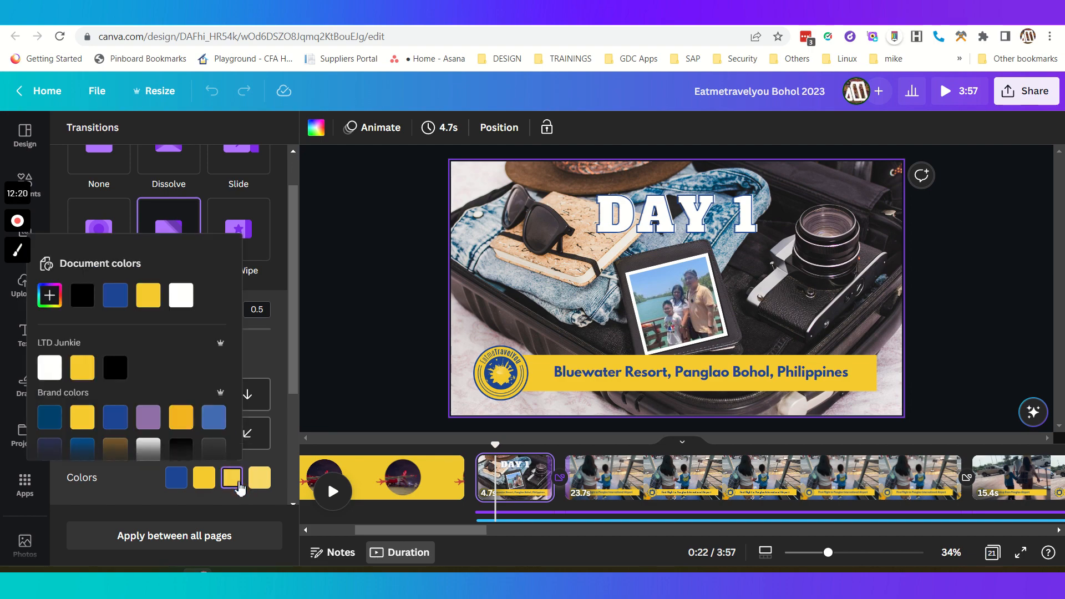
{"action": "left_click", "coordinate": [115, 295]}
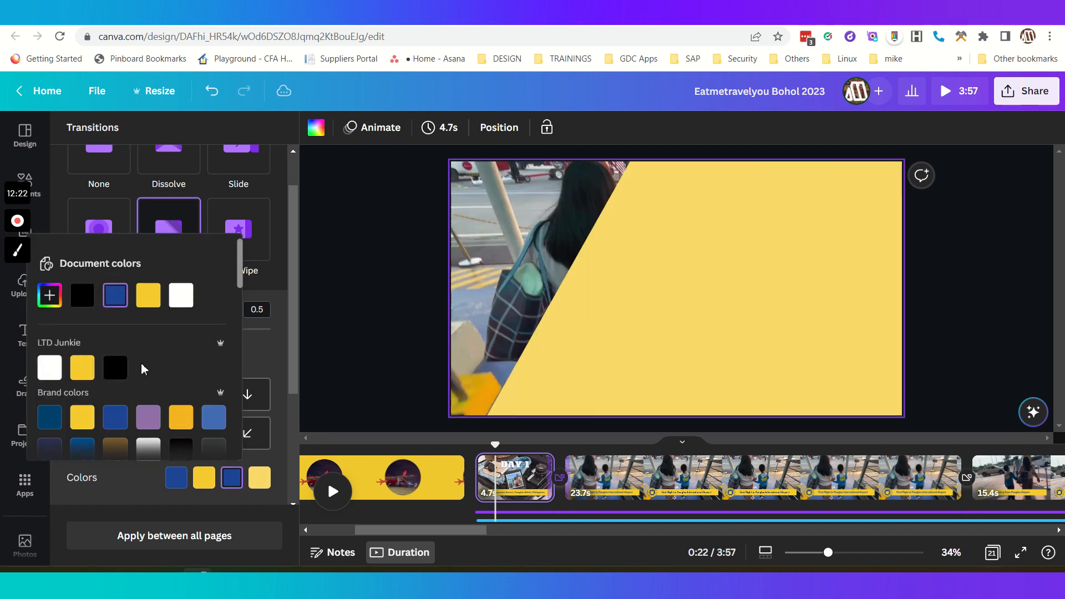
{"action": "left_click", "coordinate": [267, 484]}
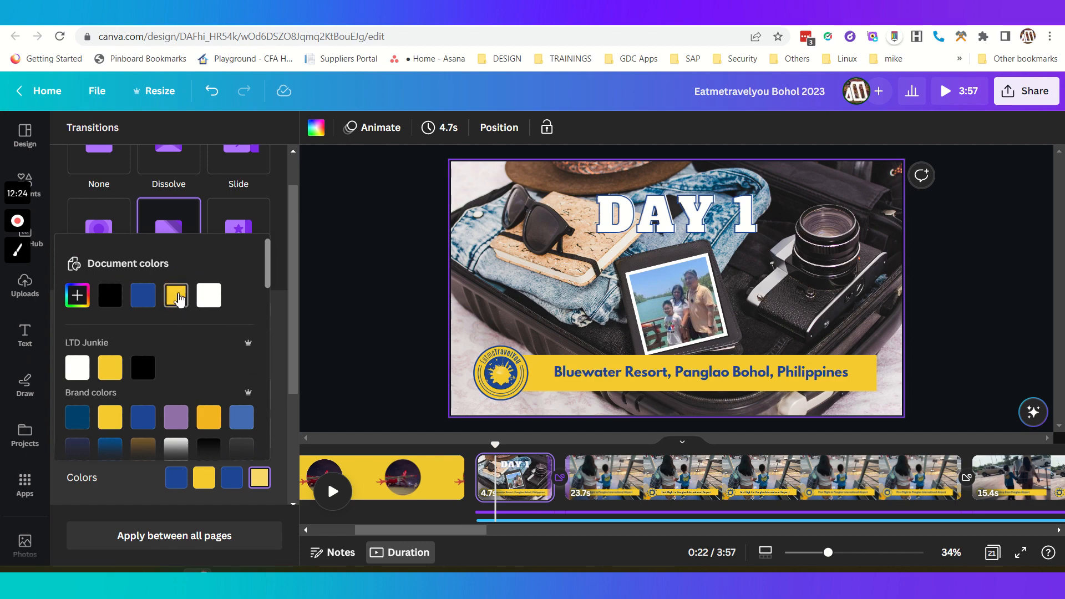
{"action": "left_click", "coordinate": [175, 295]}
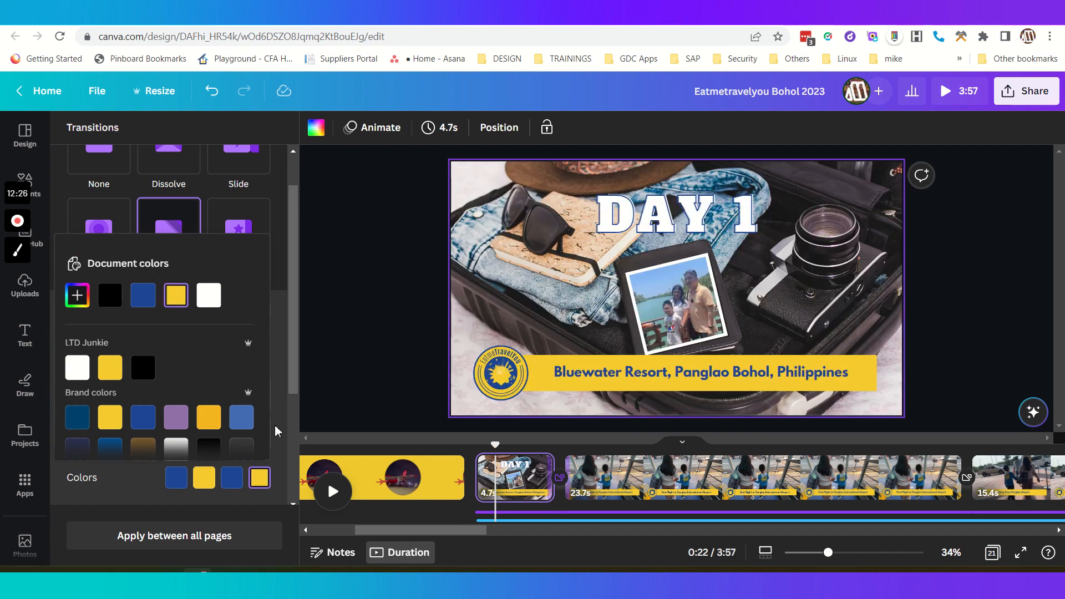
{"action": "left_click", "coordinate": [204, 478]}
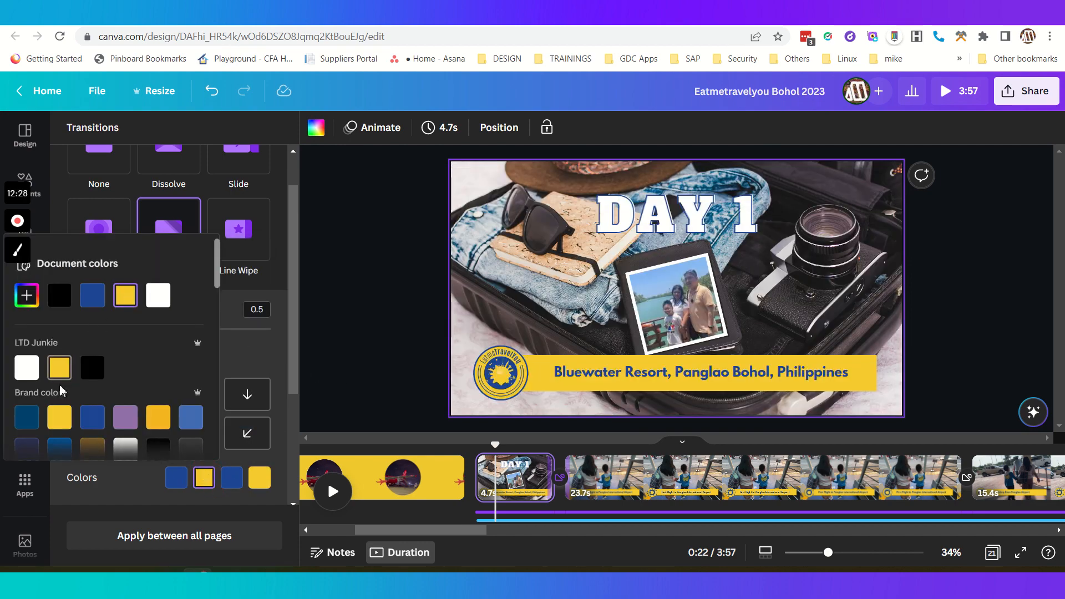
{"action": "left_click", "coordinate": [60, 417]}
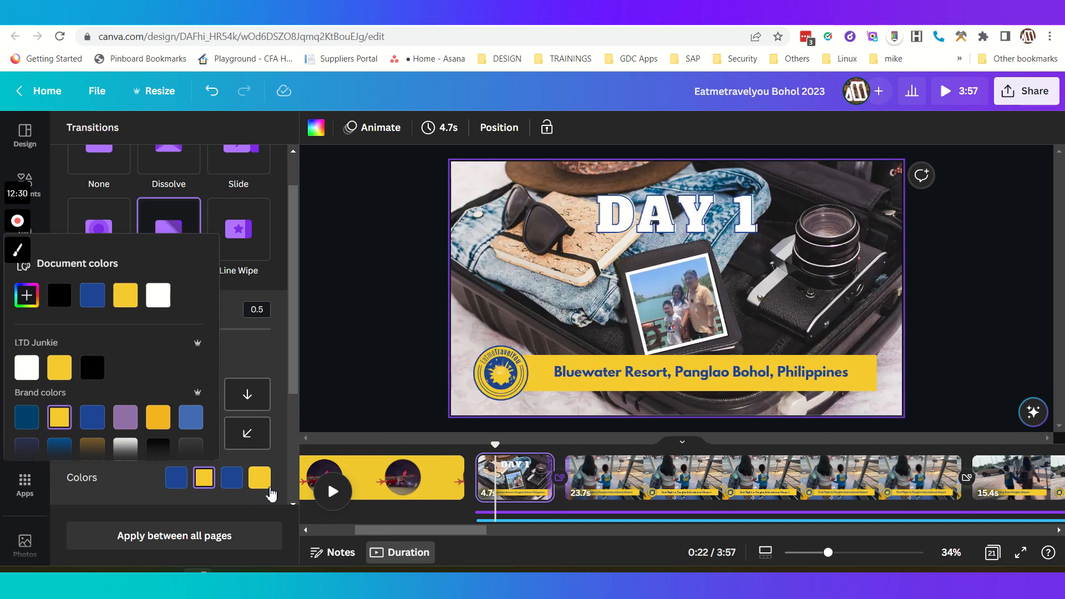
{"action": "left_click", "coordinate": [260, 477]}
{"action": "left_click", "coordinate": [110, 418]}
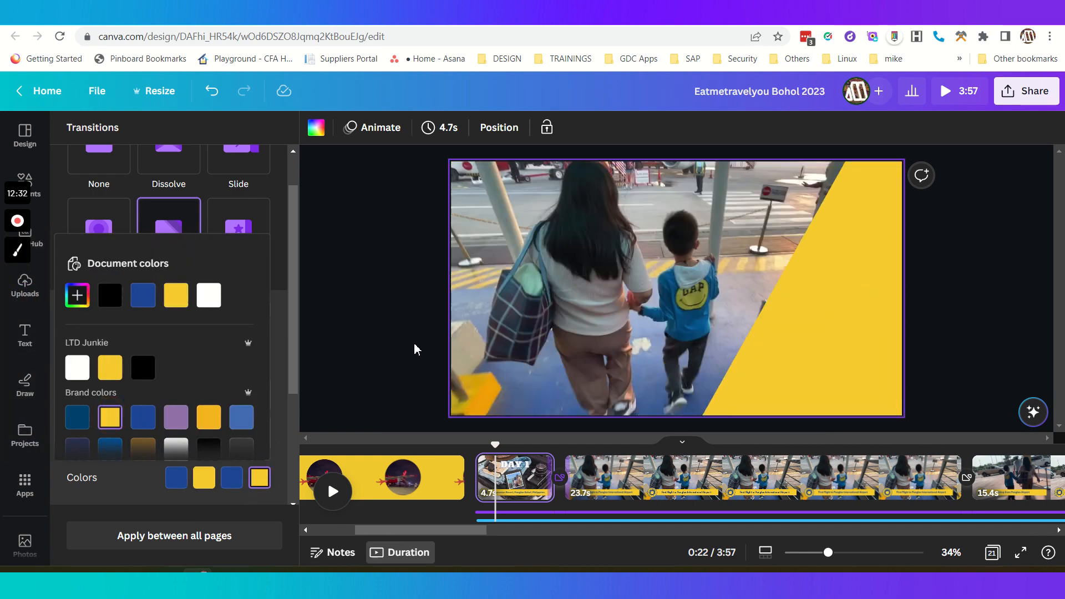
{"action": "left_click", "coordinate": [401, 343]}
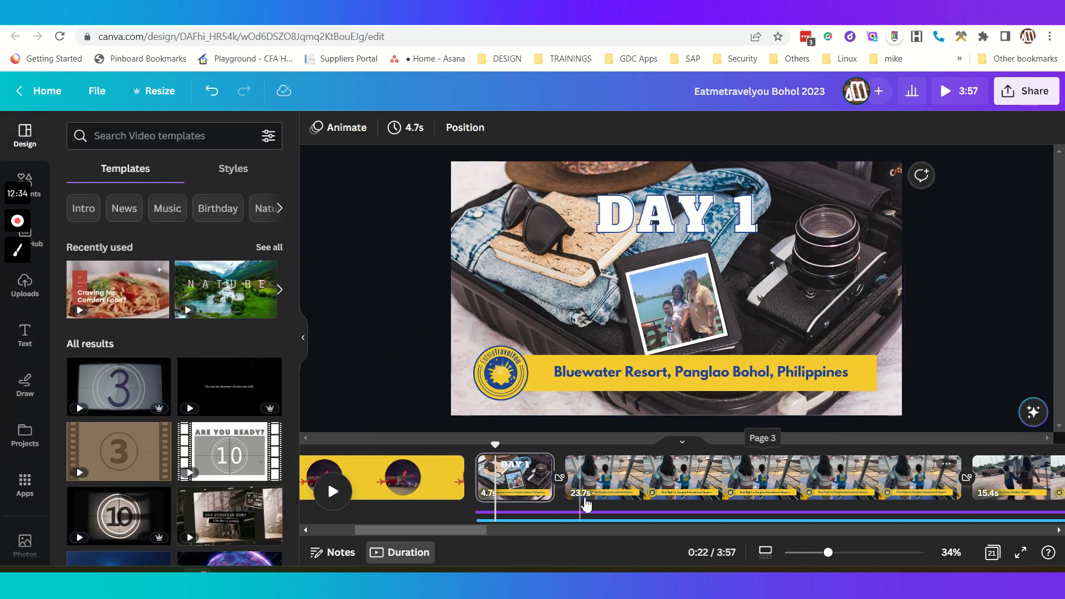
Apply the recolored Color Wipe transition after the DAY 1 page between all pages of the video
{"action": "left_click", "coordinate": [560, 477]}
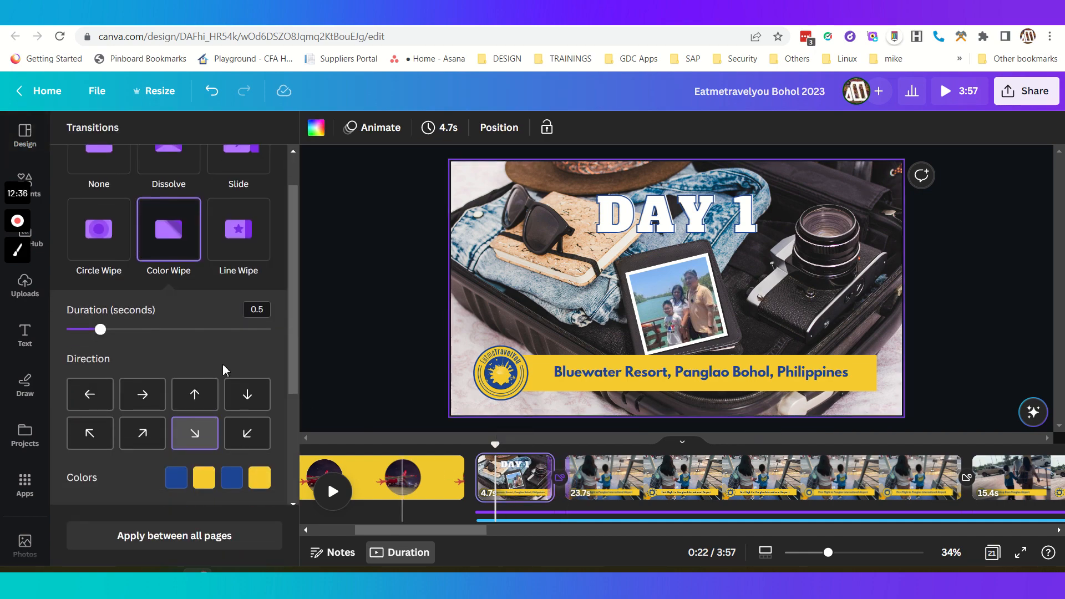
{"action": "scroll", "coordinate": [174, 364], "scroll_direction": "down", "scroll_amount": 2}
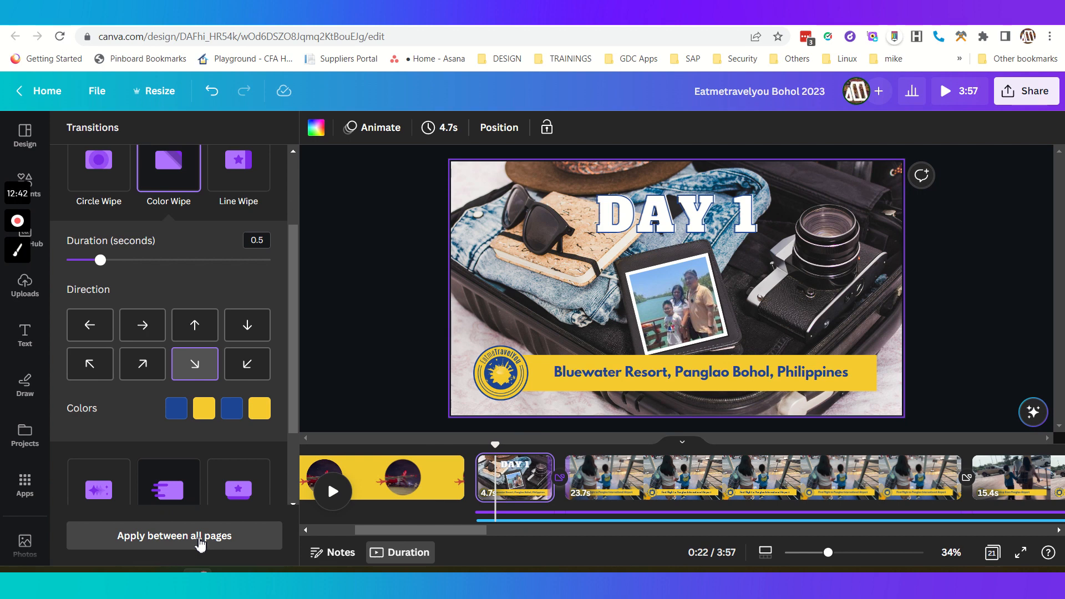
{"action": "left_click", "coordinate": [200, 536]}
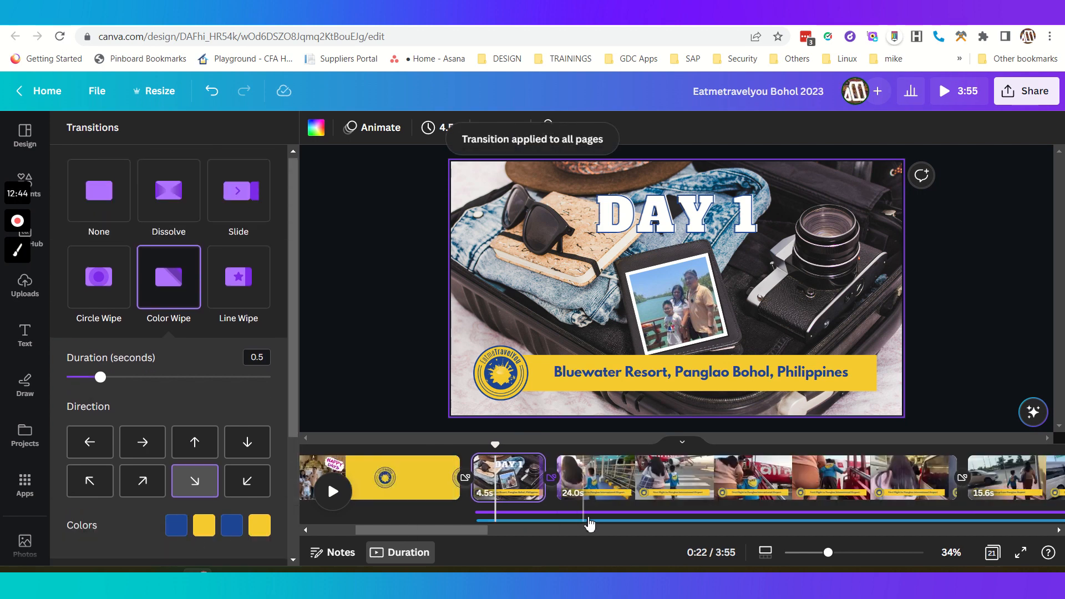
Remove the transitions after the intro page and before the final yellow page, setting both to None
{"action": "left_click", "coordinate": [470, 482]}
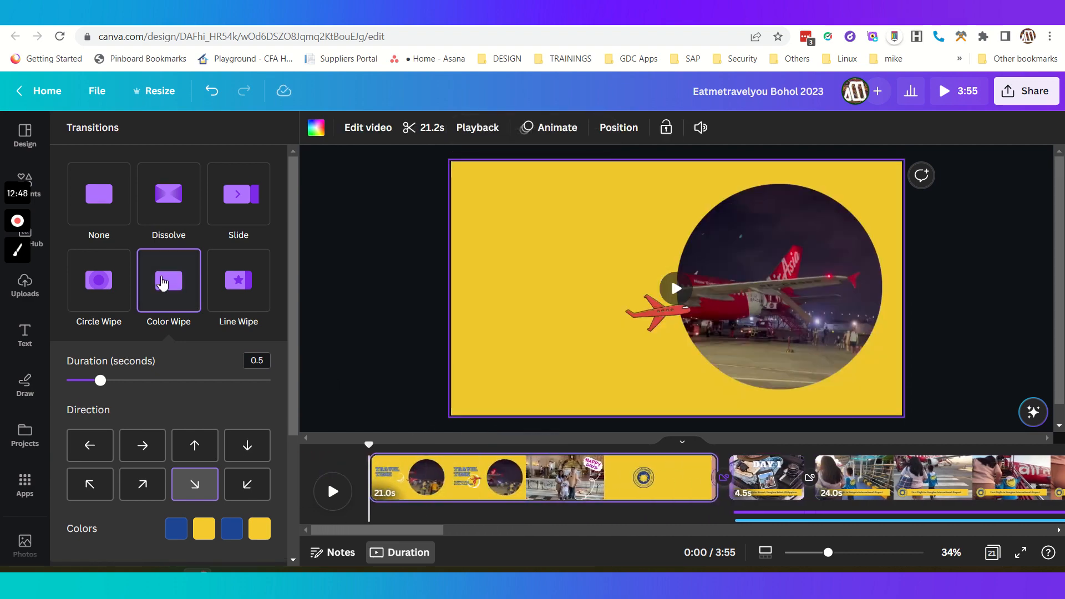
{"action": "left_click", "coordinate": [116, 193]}
{"action": "left_click_drag", "start_coordinate": [431, 533], "coordinate": [1061, 567]}
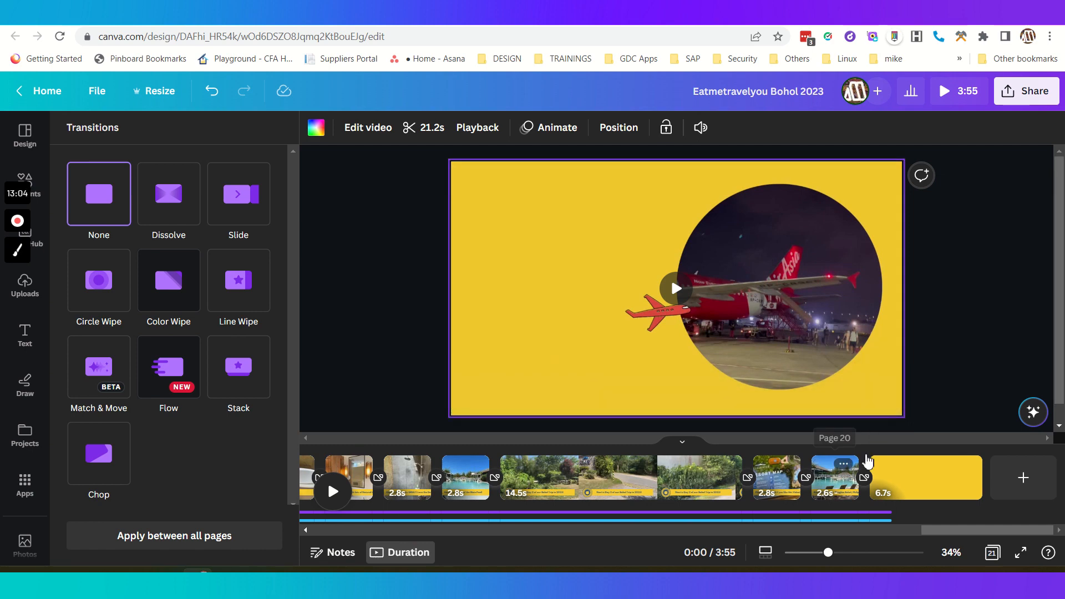
{"action": "left_click", "coordinate": [866, 481]}
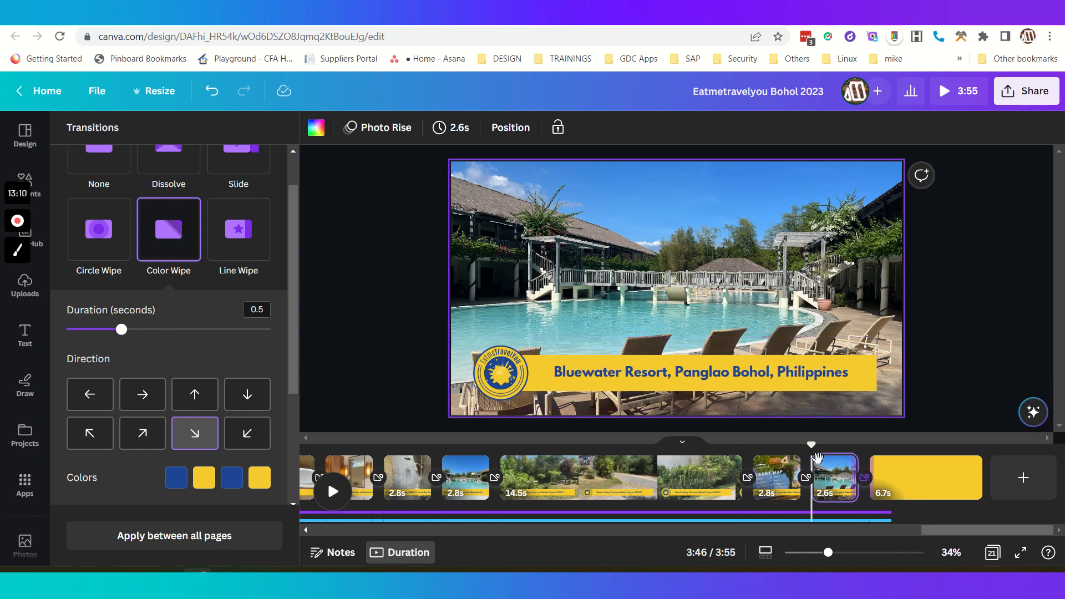
{"action": "left_click_drag", "start_coordinate": [822, 455], "coordinate": [795, 474]}
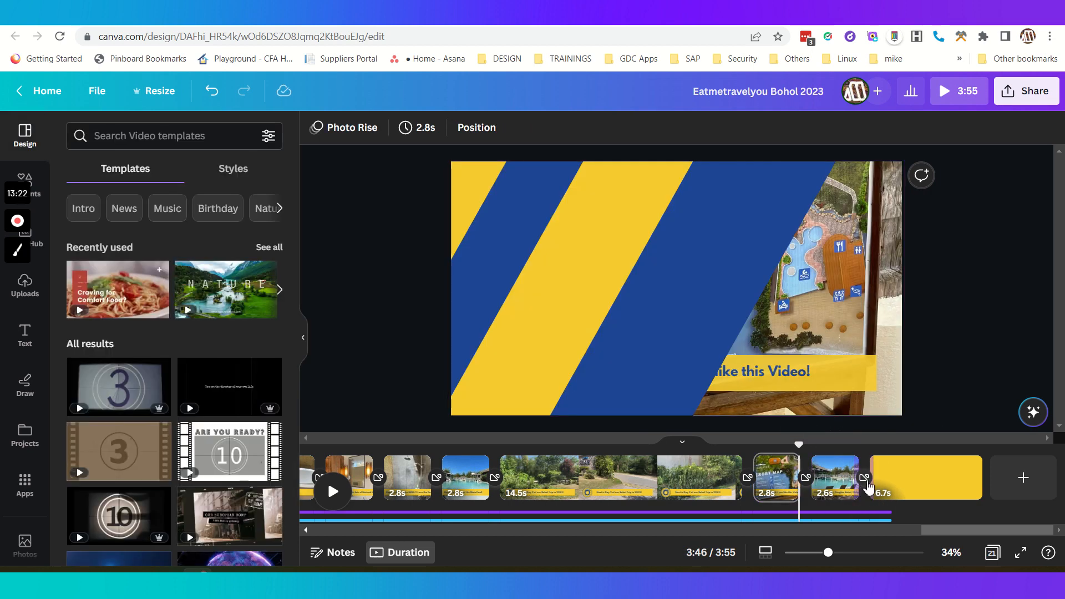
{"action": "left_click", "coordinate": [865, 479]}
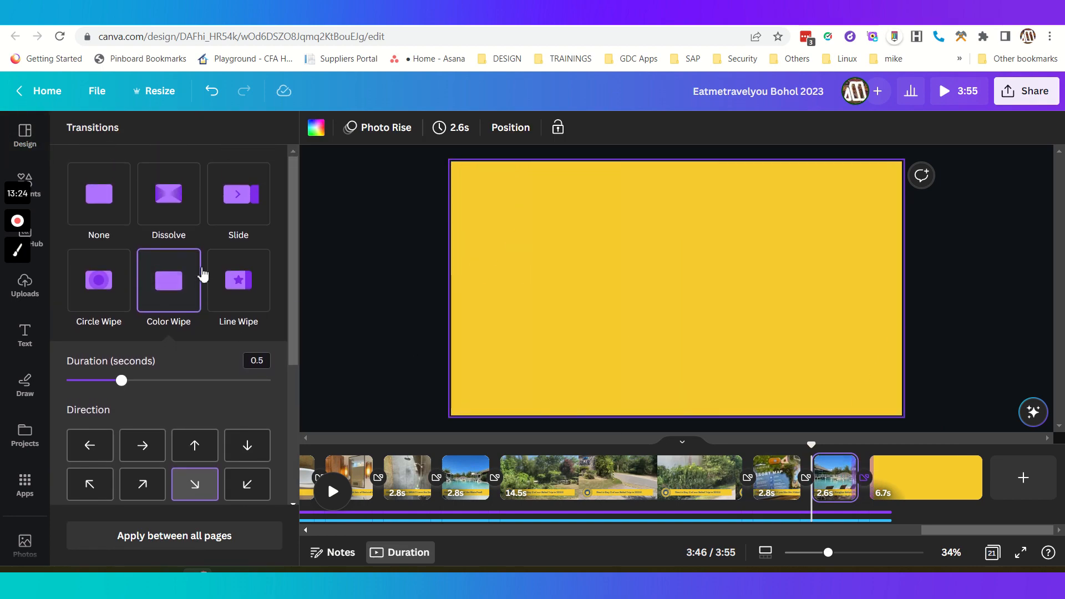
{"action": "left_click", "coordinate": [106, 206]}
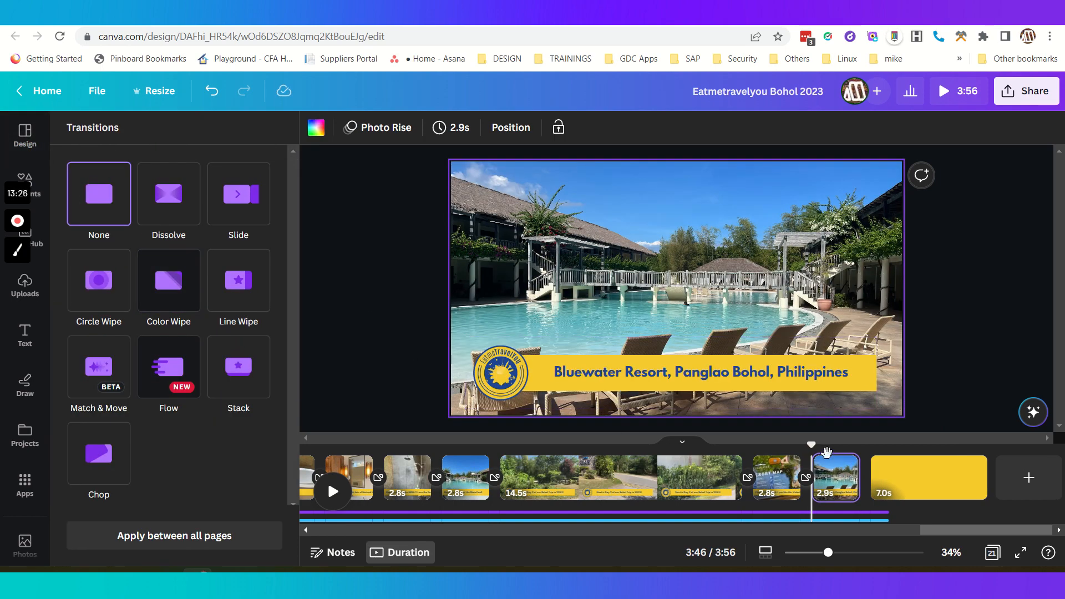
Preview the Day 2 announcement page near the end of the video and examine the page options of the DAY 1 page
{"action": "left_click_drag", "start_coordinate": [823, 455], "coordinate": [584, 473]}
{"action": "left_click", "coordinate": [584, 473]}
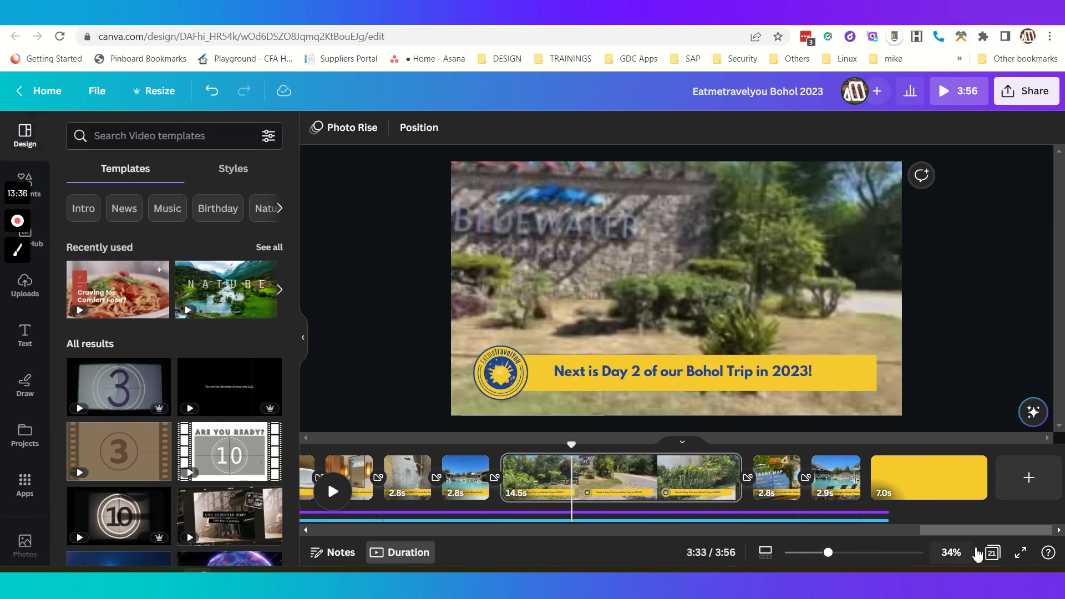
{"action": "left_click_drag", "start_coordinate": [988, 533], "coordinate": [403, 531]}
{"action": "left_click", "coordinate": [639, 477]}
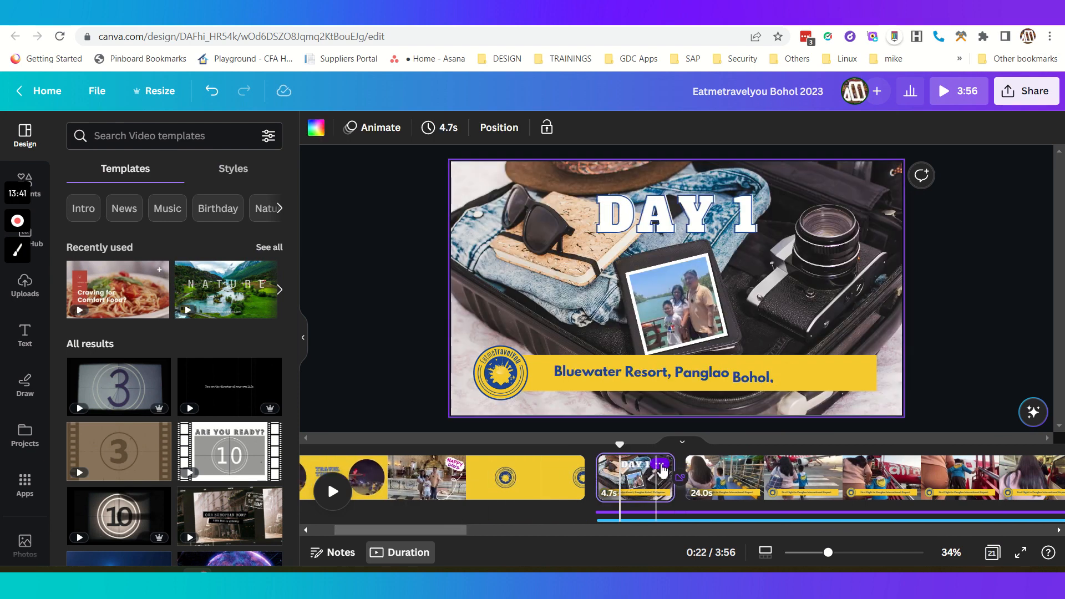
{"action": "left_click", "coordinate": [661, 466]}
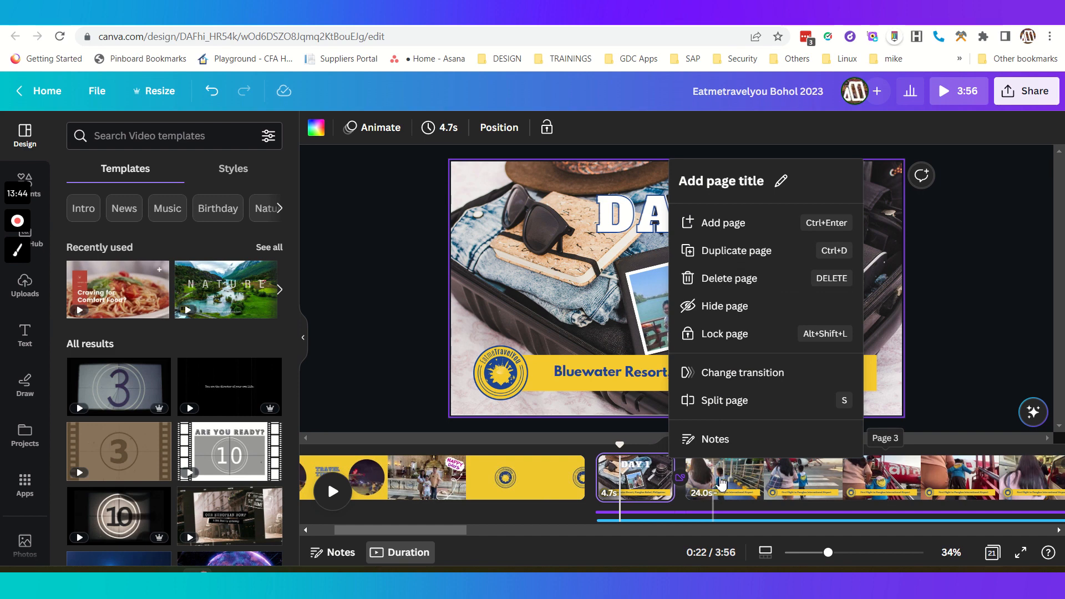
Examine the playback speed and volume settings of the airport video clip on the third page
{"action": "left_click", "coordinate": [721, 483]}
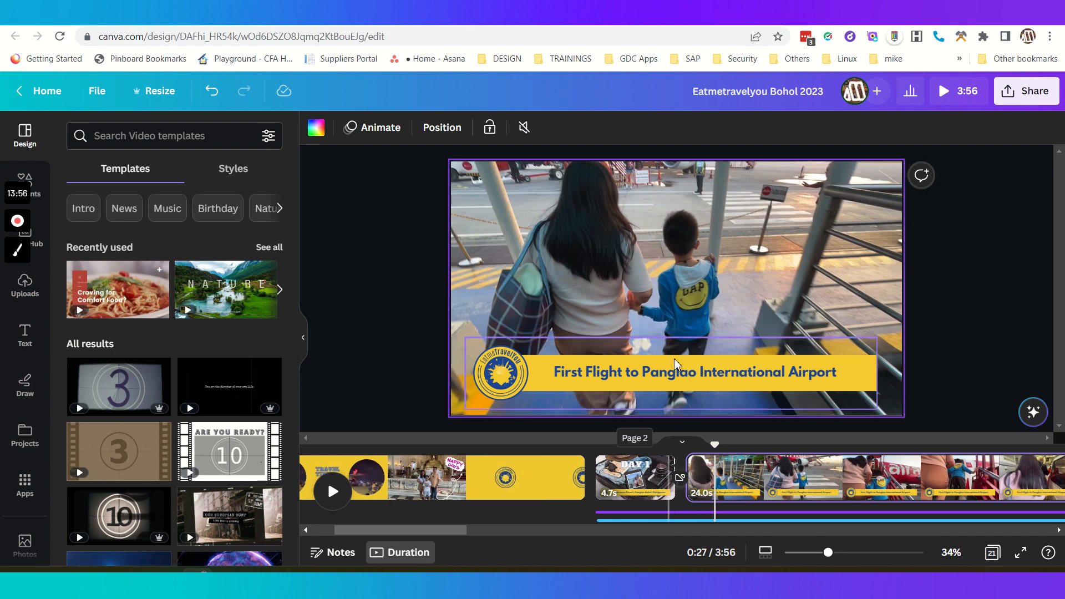
{"action": "left_click", "coordinate": [683, 221]}
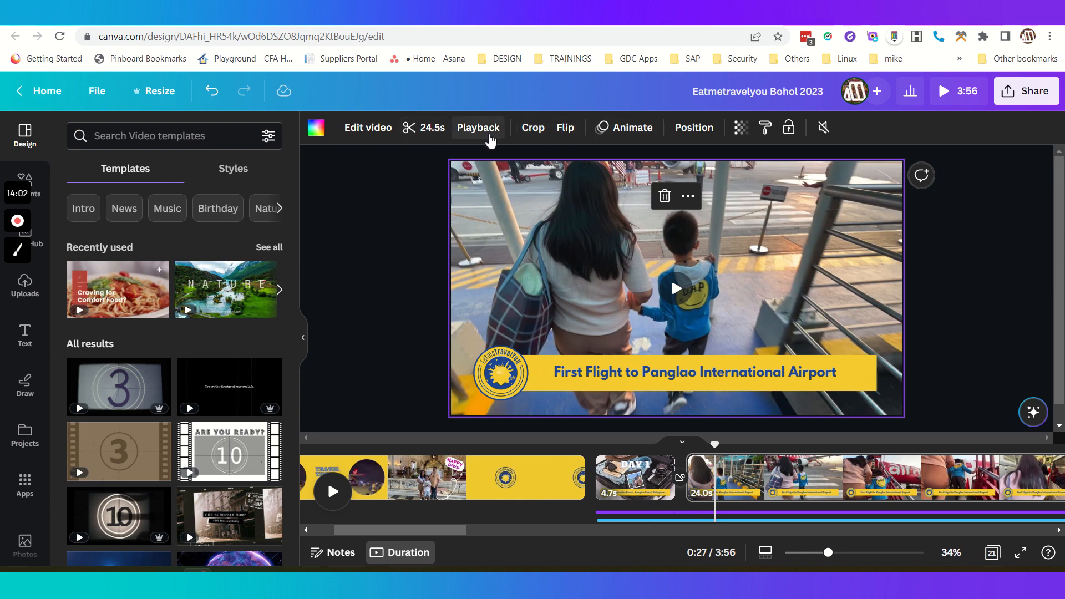
{"action": "left_click", "coordinate": [491, 132]}
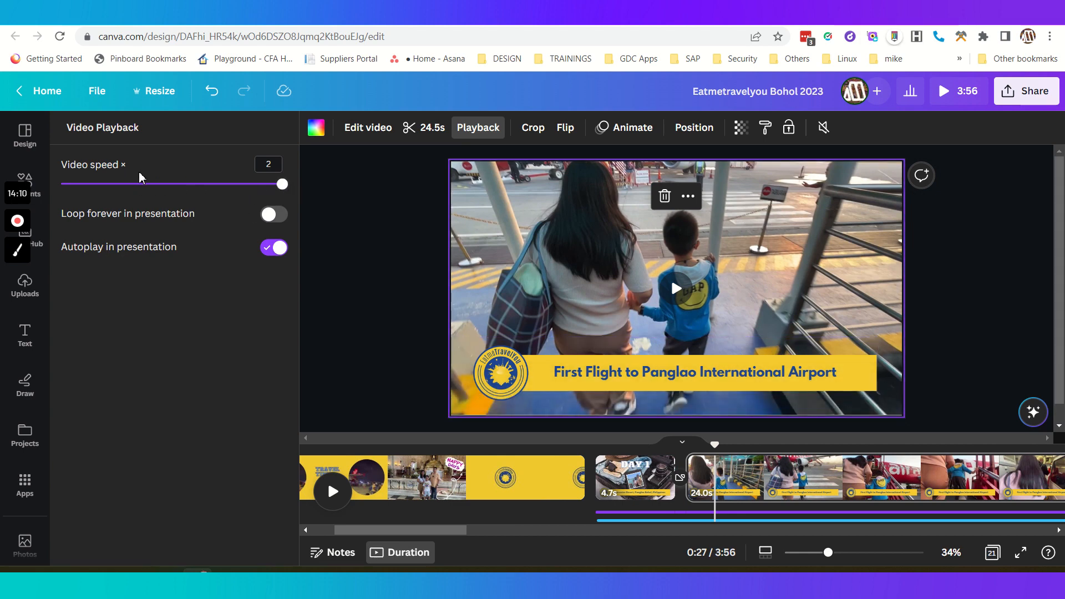
{"action": "left_click", "coordinate": [281, 167]}
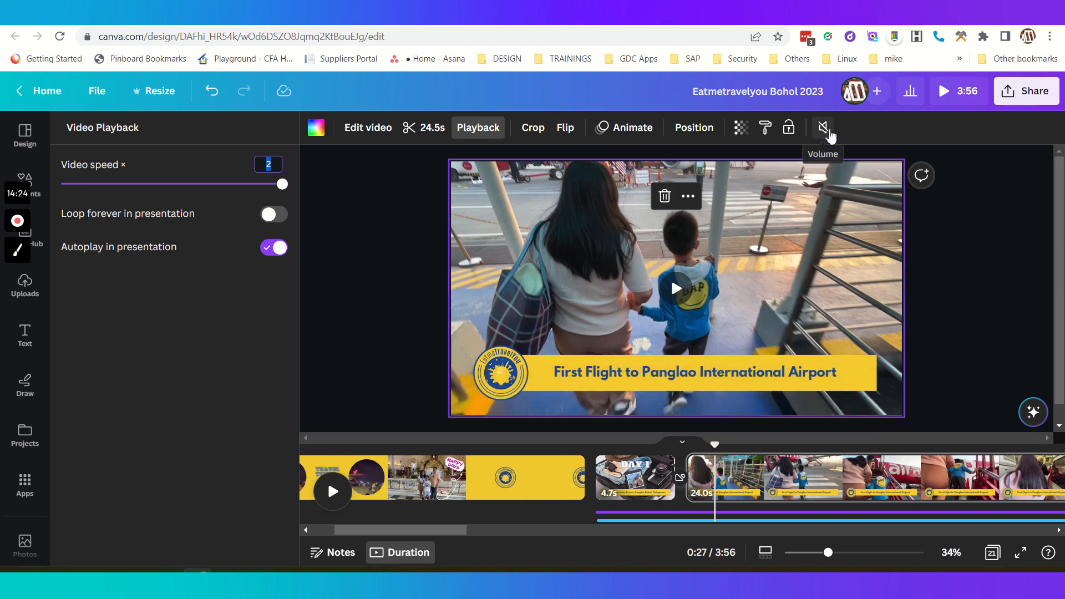
{"action": "left_click", "coordinate": [827, 131]}
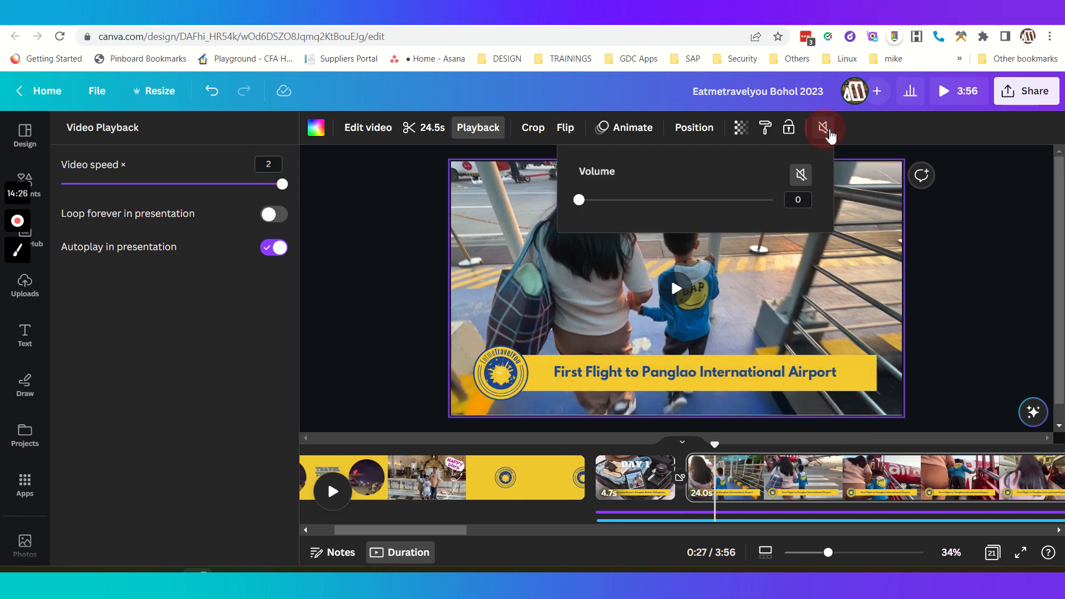
{"action": "left_click", "coordinate": [969, 288]}
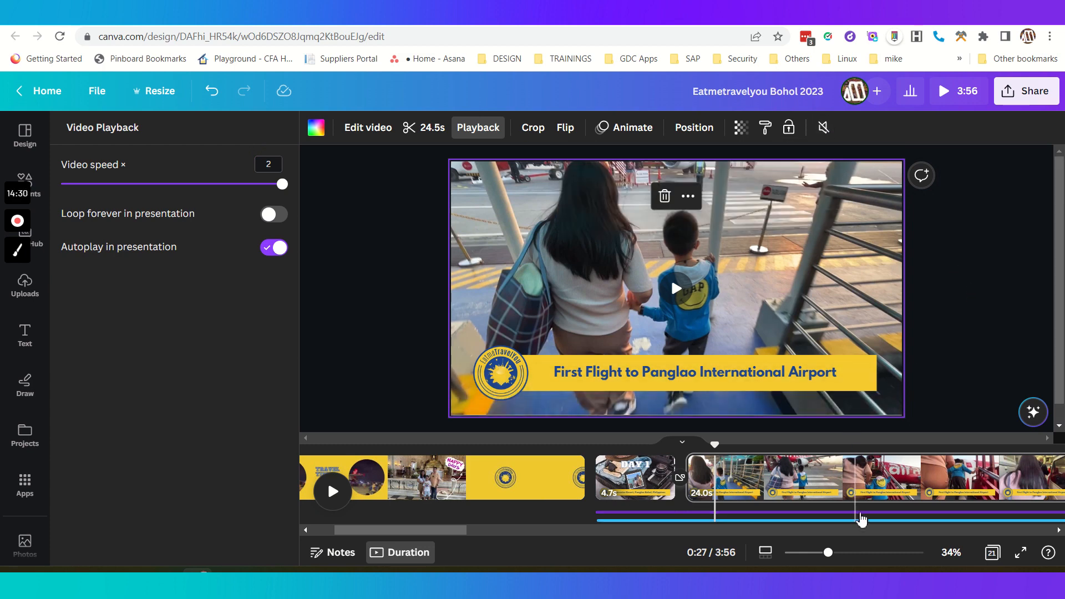
Select the purple audio track and play the video from the start of the DAY 1 page
{"action": "left_click", "coordinate": [862, 520]}
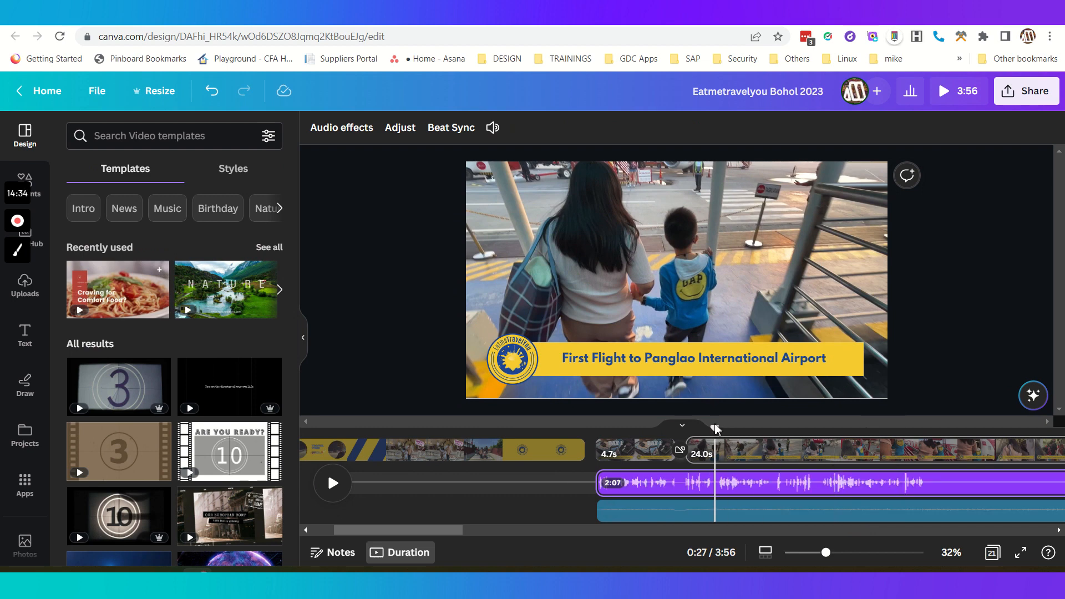
{"action": "left_click_drag", "start_coordinate": [722, 432], "coordinate": [607, 440]}
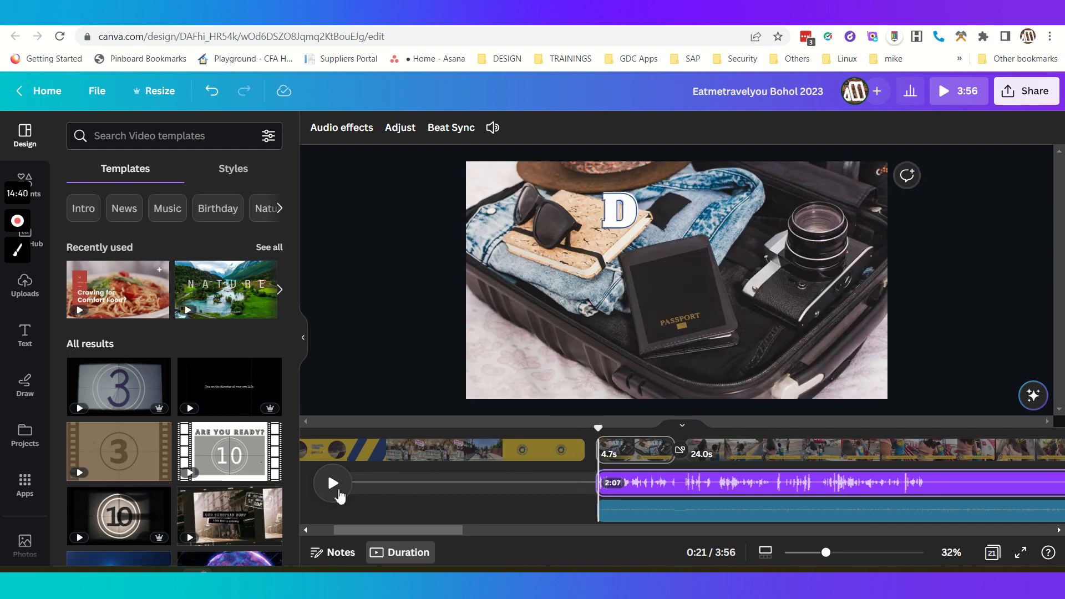
{"action": "left_click", "coordinate": [340, 493]}
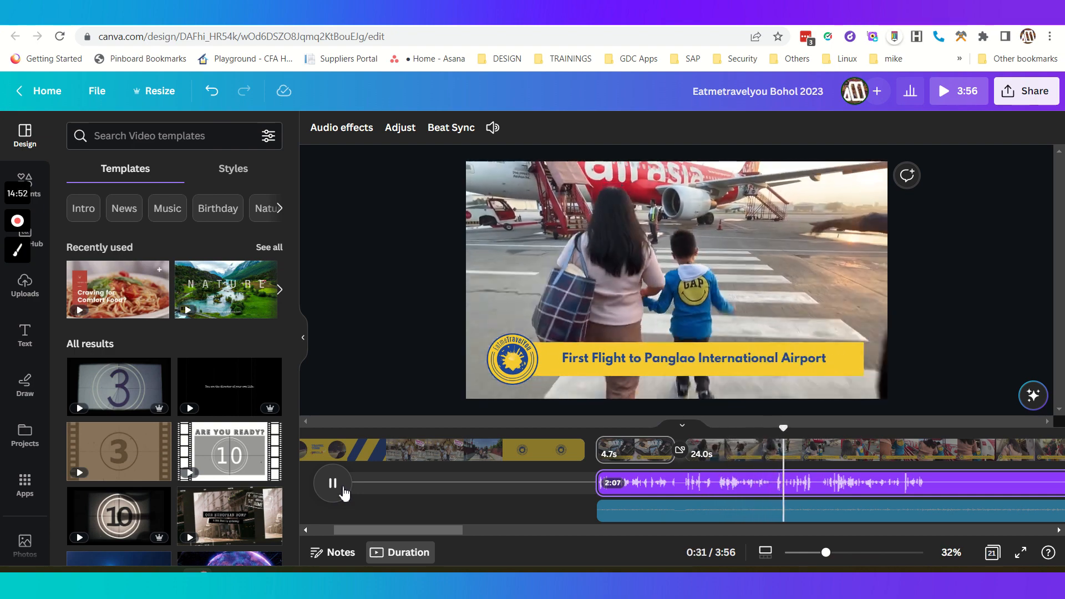
{"action": "left_click", "coordinate": [339, 485]}
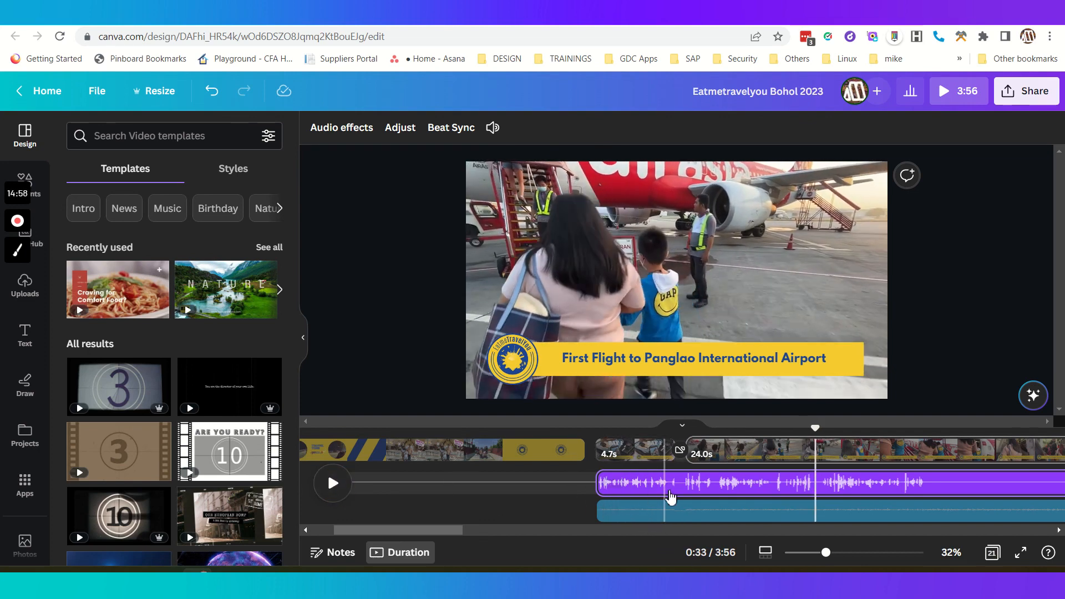
Examine the blue and purple audio tracks and how they run beneath the pages along the timeline
{"action": "left_click", "coordinate": [640, 516]}
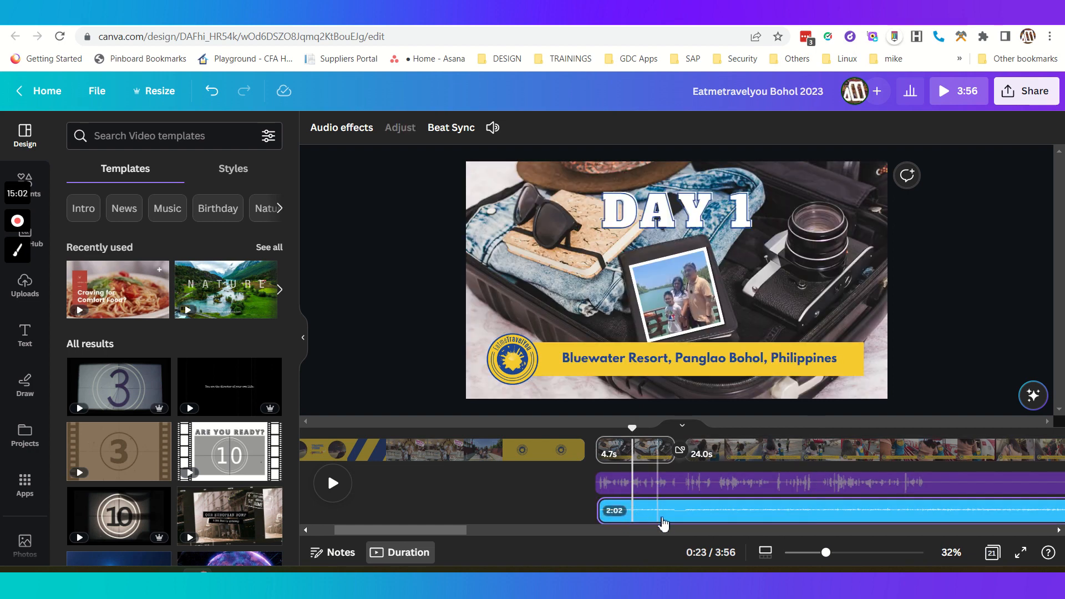
{"action": "left_click", "coordinate": [665, 483]}
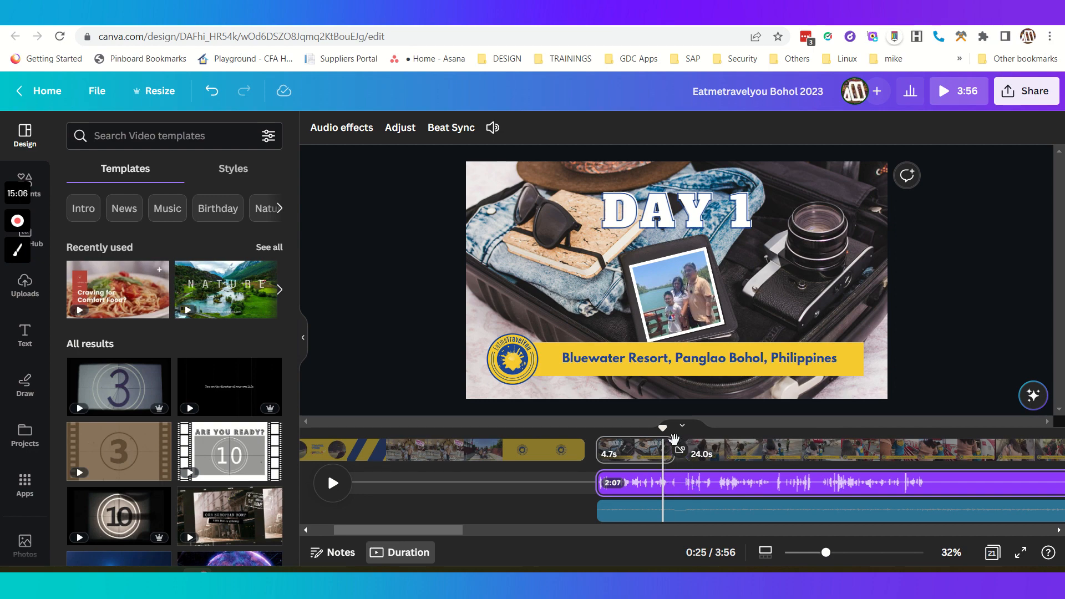
{"action": "left_click_drag", "start_coordinate": [673, 436], "coordinate": [835, 432]}
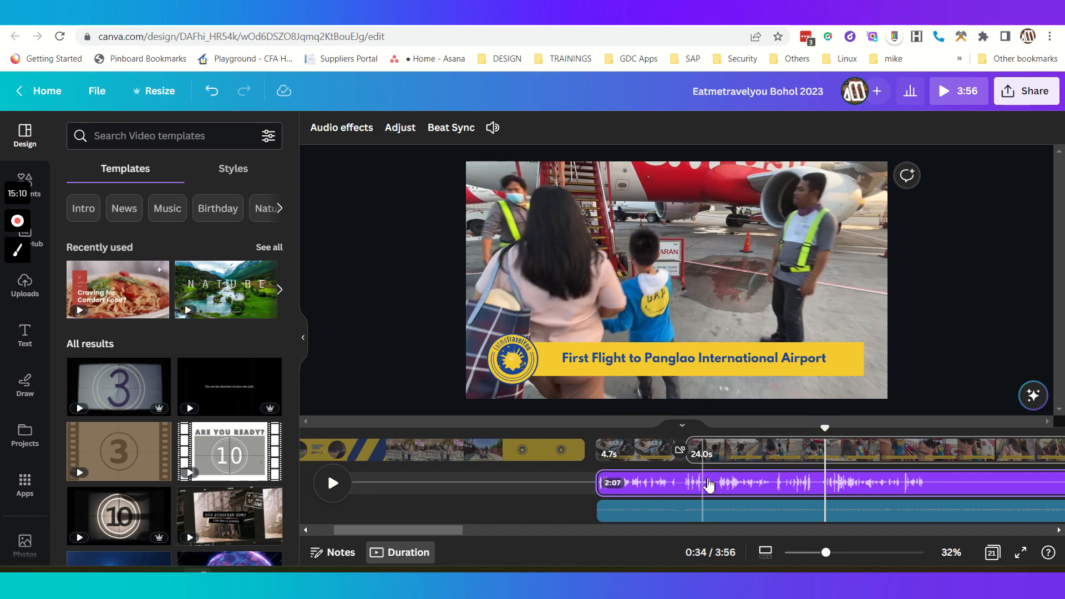
{"action": "left_click_drag", "start_coordinate": [410, 531], "coordinate": [488, 542]}
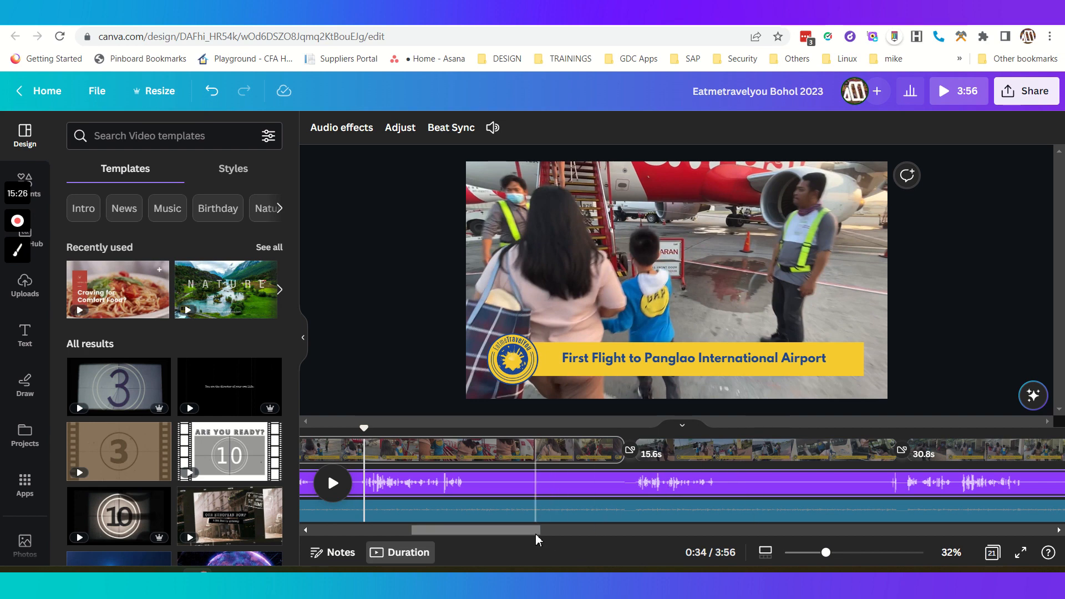
{"action": "left_click_drag", "start_coordinate": [533, 531], "coordinate": [1048, 566]}
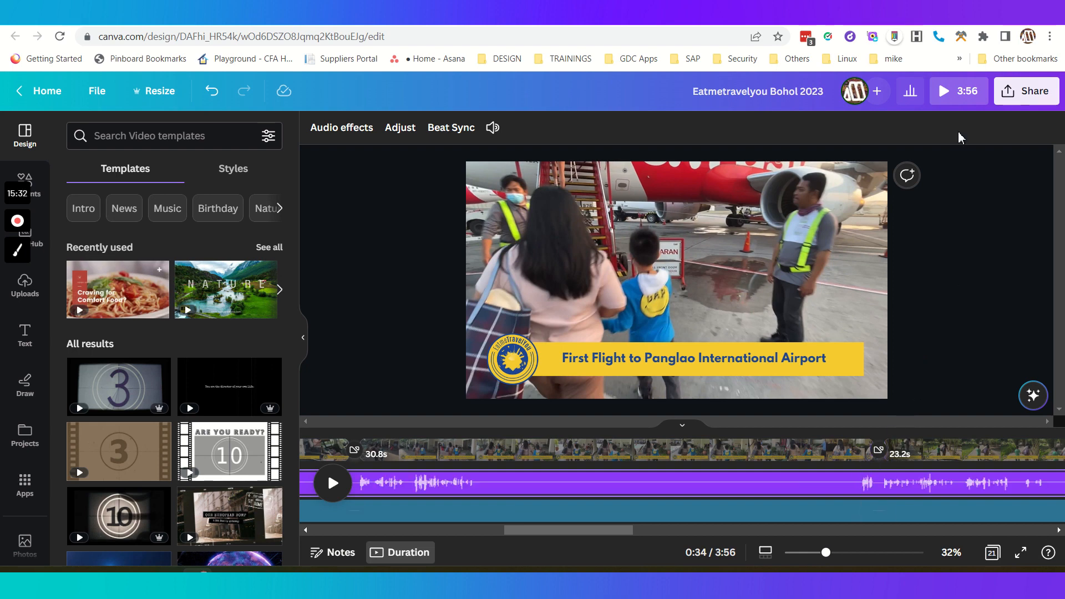
Preview the whole Bohol video in the full preview player, skip ahead to its closing part, and close the preview
{"action": "left_click", "coordinate": [953, 103]}
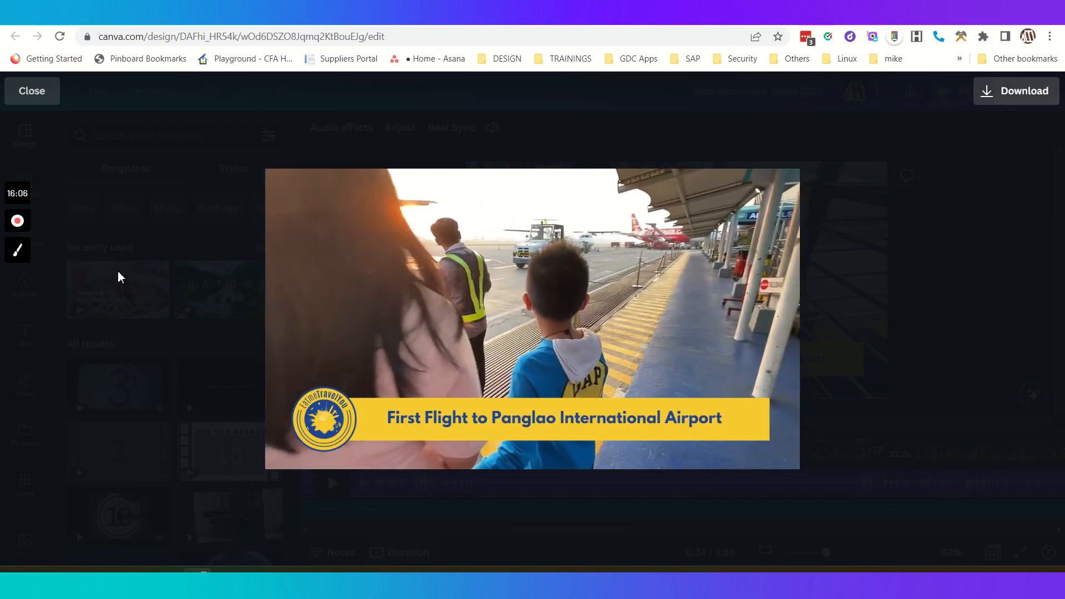
{"action": "mouse_move", "coordinate": [592, 454]}
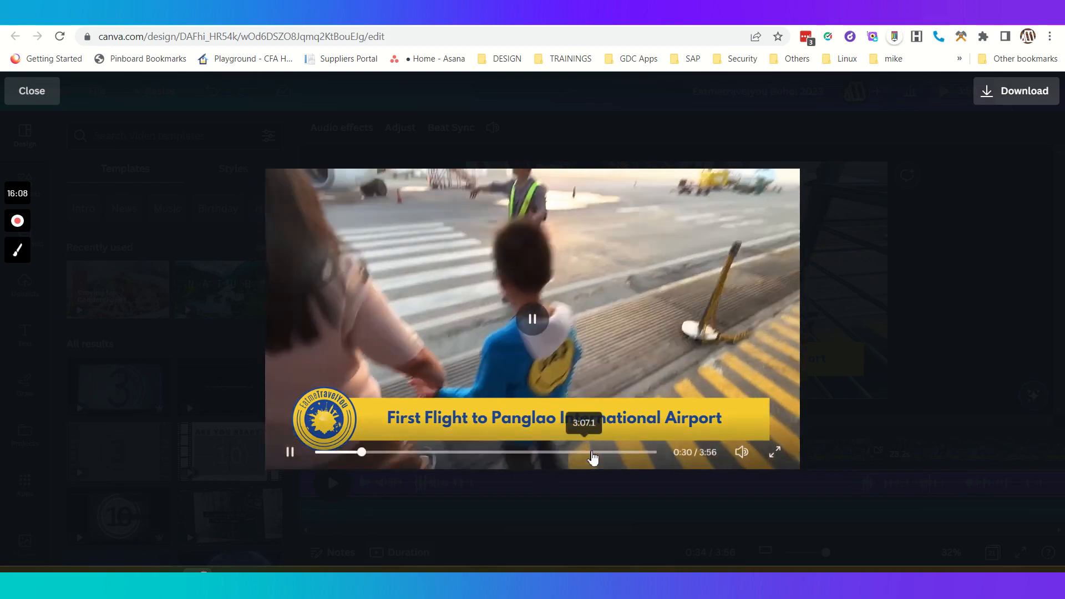
{"action": "left_click_drag", "start_coordinate": [431, 462], "coordinate": [641, 471]}
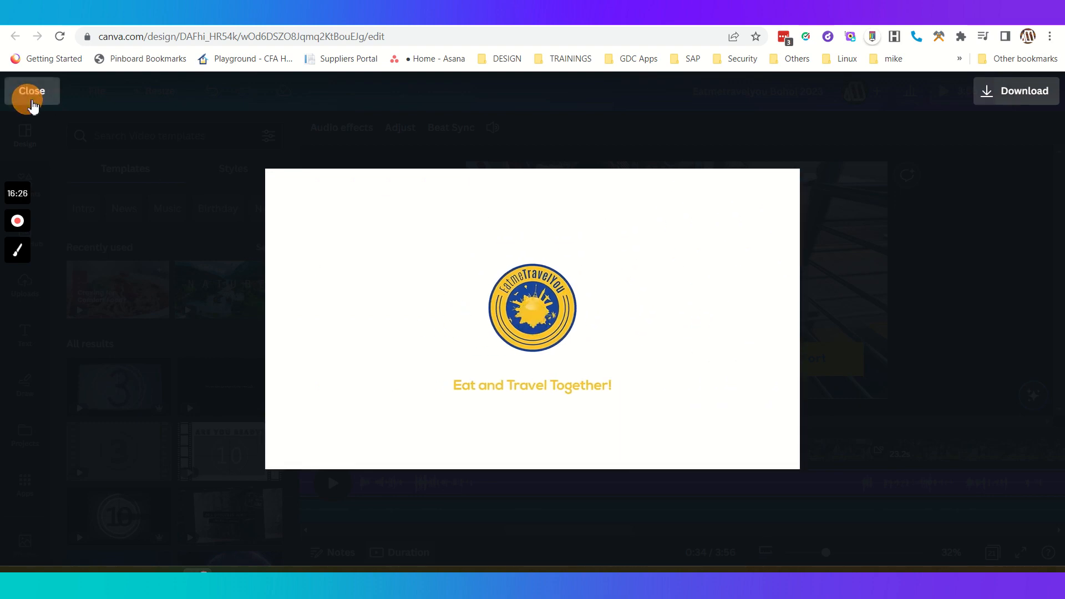
{"action": "left_click", "coordinate": [33, 104]}
Examine the download settings for the video, including file type, quality and page selection, without downloading it
{"action": "left_click", "coordinate": [1038, 95]}
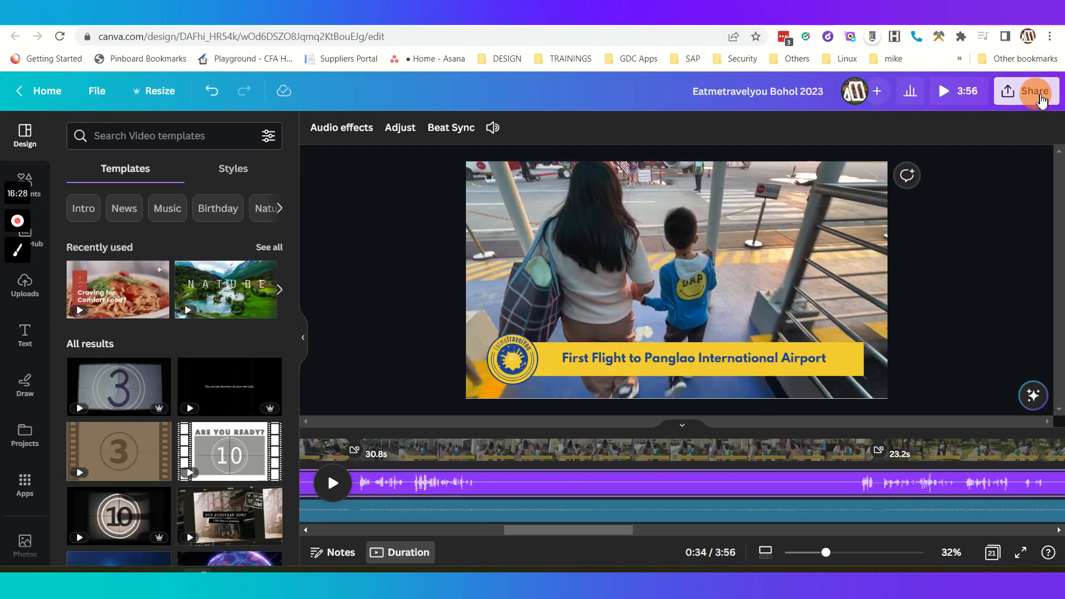
{"action": "left_click", "coordinate": [900, 451]}
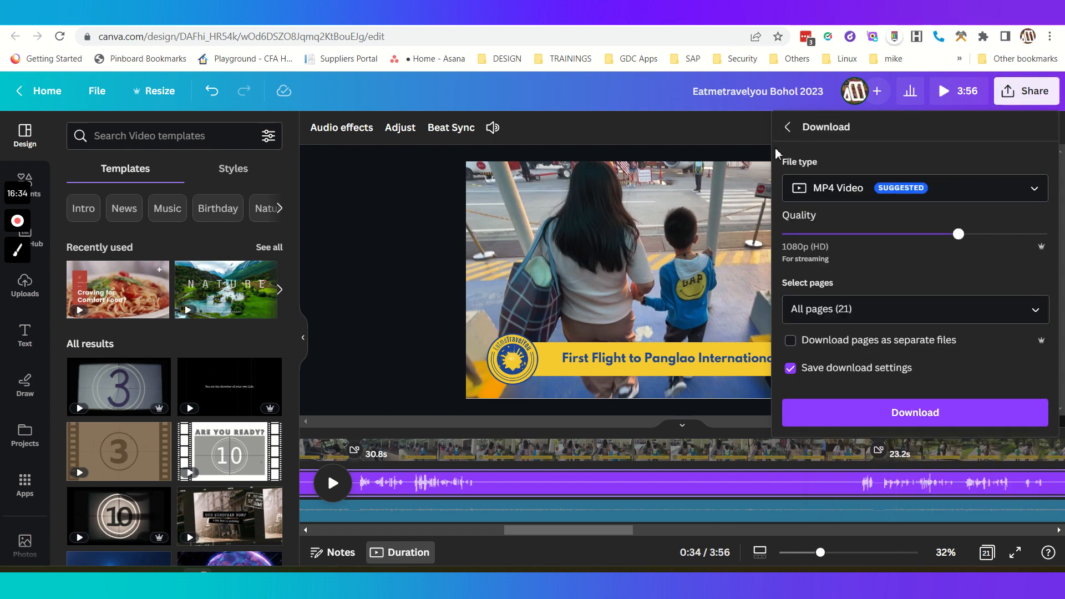
{"action": "left_click", "coordinate": [438, 244]}
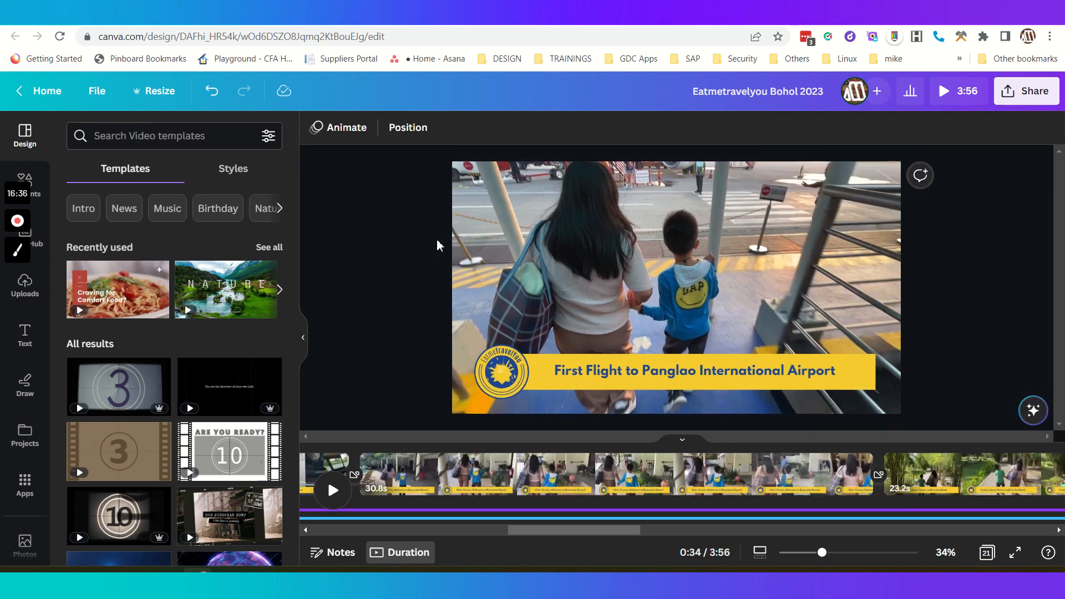